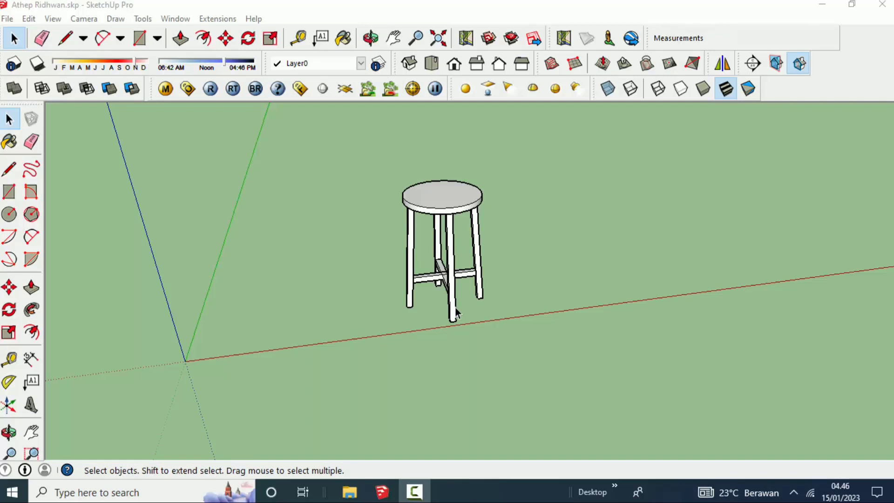
Step: Draw a 200 mm radius circle centred on the origin beside the existing stool
{"action": "mouse_move", "coordinate": [454, 307]}
{"action": "middle_mouse_down"}
{"action": "mouse_move", "coordinate": [285, 278]}
{"action": "mouse_move", "coordinate": [361, 255]}
{"action": "middle_mouse_up"}
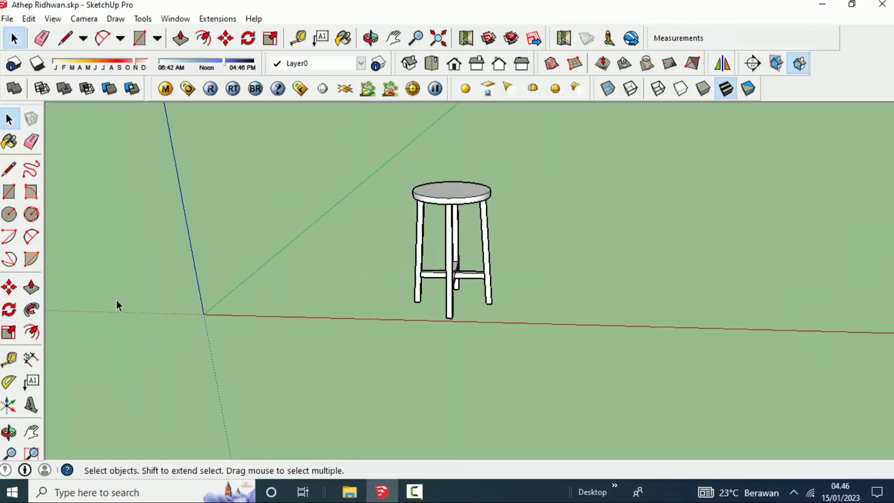
{"action": "middle_click_drag", "start_coordinate": [117, 305], "coordinate": [279, 321]}
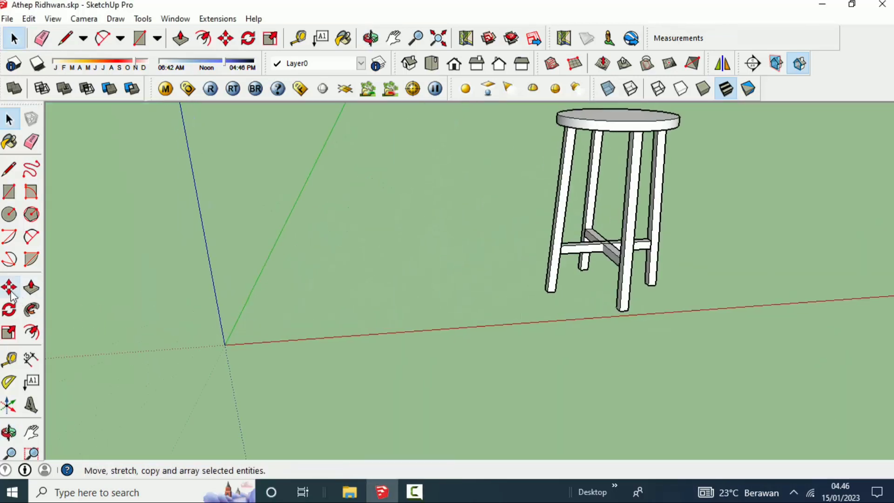
{"action": "left_click", "coordinate": [10, 215]}
{"action": "left_click", "coordinate": [224, 344]}
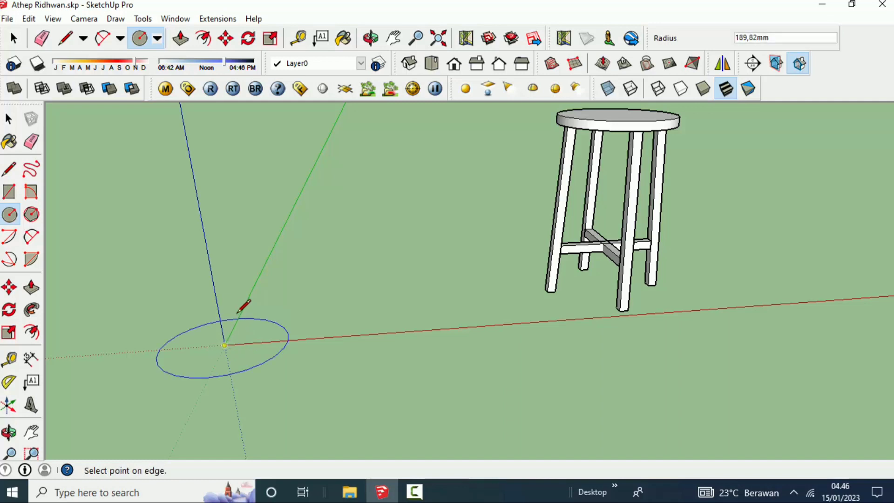
{"action": "type", "text": "200"}
{"action": "key", "text": "Return"}
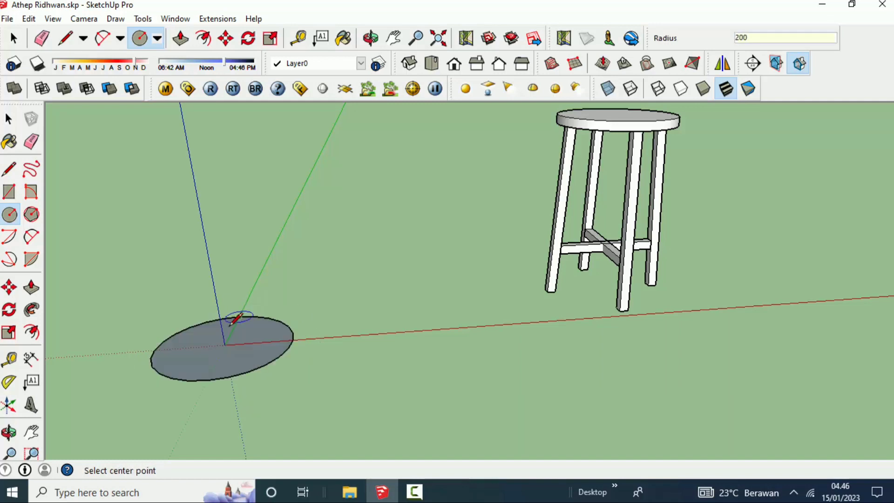
Step: Push the circle up 30 mm into a round disc
{"action": "mouse_move", "coordinate": [236, 315]}
{"action": "middle_mouse_down"}
{"action": "mouse_move", "coordinate": [194, 391]}
{"action": "mouse_move", "coordinate": [140, 354]}
{"action": "middle_mouse_up"}
{"action": "left_click", "coordinate": [33, 295]}
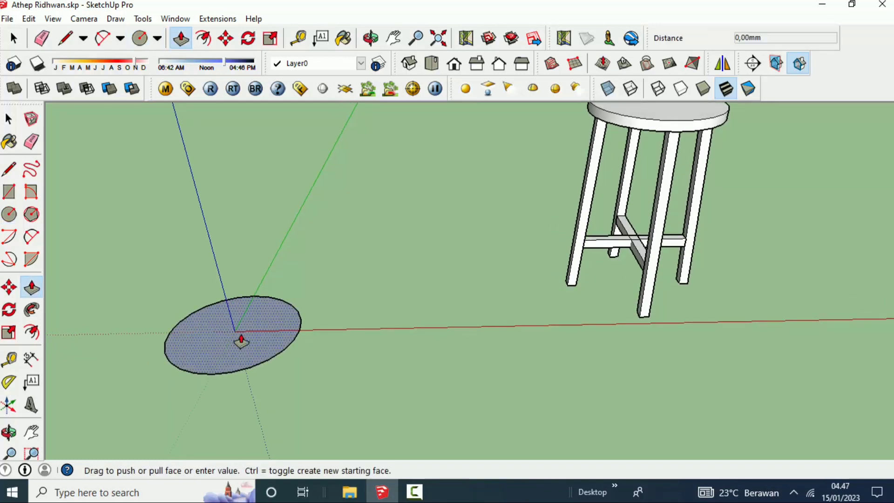
{"action": "left_click_drag", "start_coordinate": [239, 339], "coordinate": [238, 325]}
{"action": "type", "text": "30"}
{"action": "key", "text": "Return"}
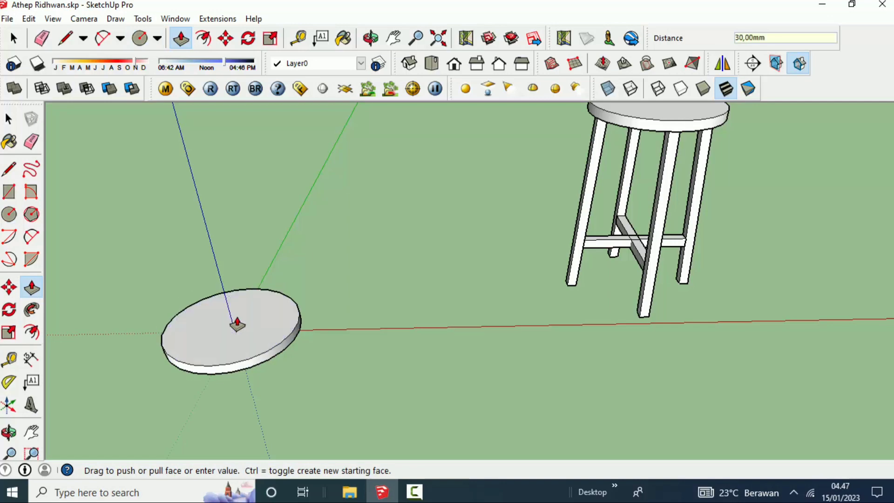
{"action": "key", "text": "space"}
{"action": "left_click", "coordinate": [228, 337]}
Step: Make the whole disc into a group
{"action": "triple_click", "coordinate": [228, 335]}
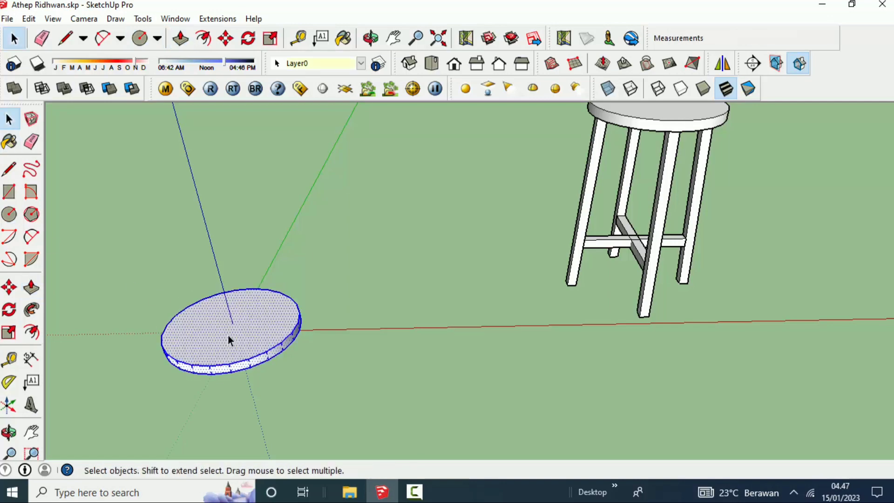
{"action": "right_click", "coordinate": [228, 335]}
{"action": "left_click", "coordinate": [297, 125]}
{"action": "mouse_move", "coordinate": [324, 269]}
{"action": "middle_mouse_down"}
{"action": "mouse_move", "coordinate": [259, 365]}
{"action": "mouse_move", "coordinate": [294, 359]}
{"action": "middle_mouse_up"}
{"action": "left_click", "coordinate": [293, 359]}
Step: Lay a Tape Measure guide line across the disc from its edge through the origin
{"action": "left_click", "coordinate": [8, 362]}
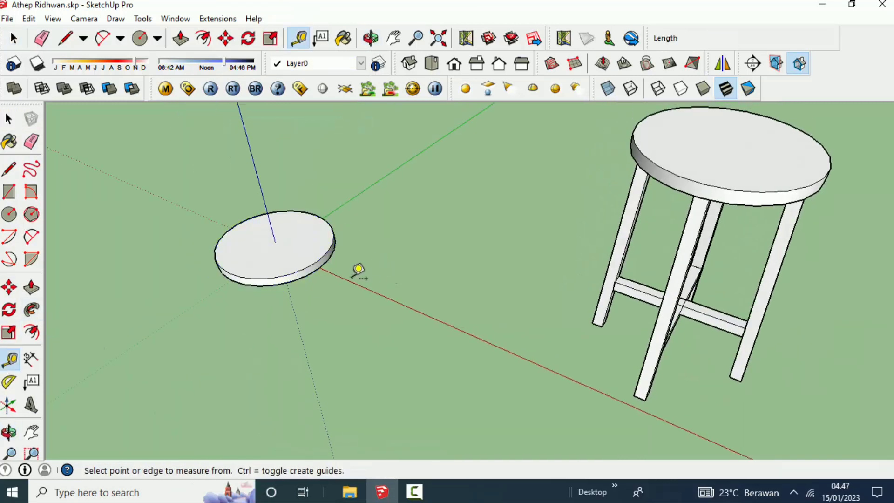
{"action": "left_click", "coordinate": [346, 279]}
{"action": "scroll", "coordinate": [281, 232], "scroll_direction": "up", "scroll_amount": 1}
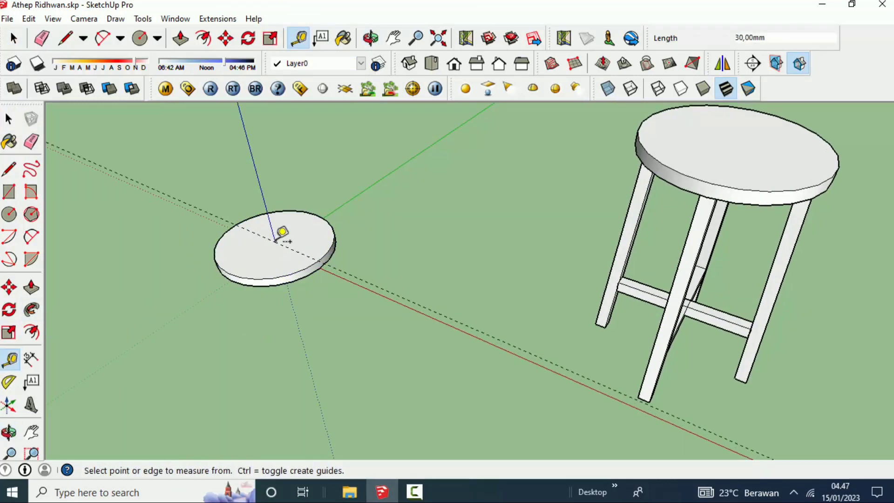
{"action": "scroll", "coordinate": [282, 232], "scroll_direction": "up", "scroll_amount": 2}
{"action": "scroll", "coordinate": [286, 240], "scroll_direction": "up", "scroll_amount": 2}
{"action": "scroll", "coordinate": [292, 263], "scroll_direction": "up", "scroll_amount": 2}
{"action": "middle_click_drag", "start_coordinate": [294, 277], "coordinate": [216, 281]}
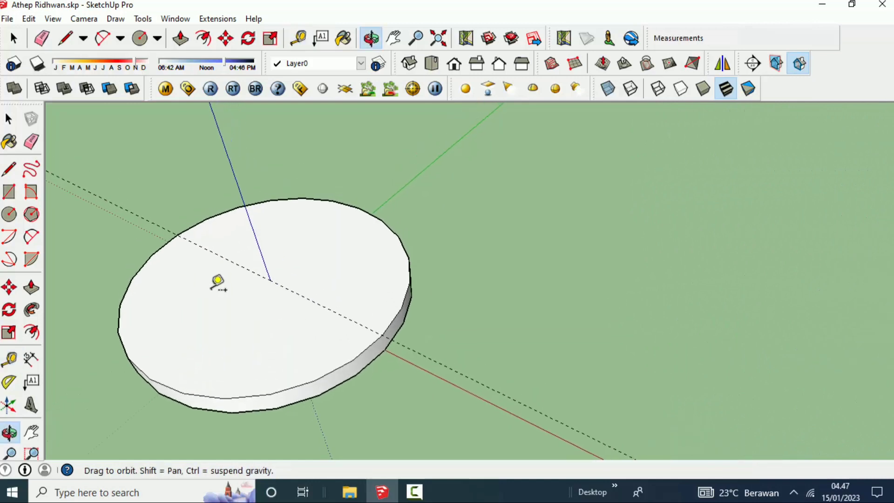
Step: Draw a roughly 30 × 30 mm square on the disc's top face
{"action": "key", "text": "r"}
{"action": "left_click", "coordinate": [327, 290]}
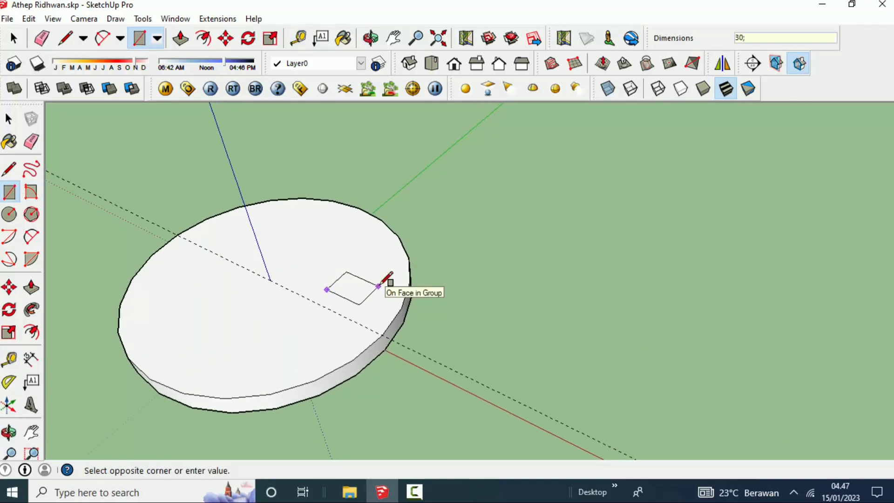
{"action": "mouse_move", "coordinate": [395, 286]}
{"action": "middle_mouse_down"}
{"action": "mouse_move", "coordinate": [289, 319]}
{"action": "mouse_move", "coordinate": [295, 294]}
{"action": "middle_mouse_up"}
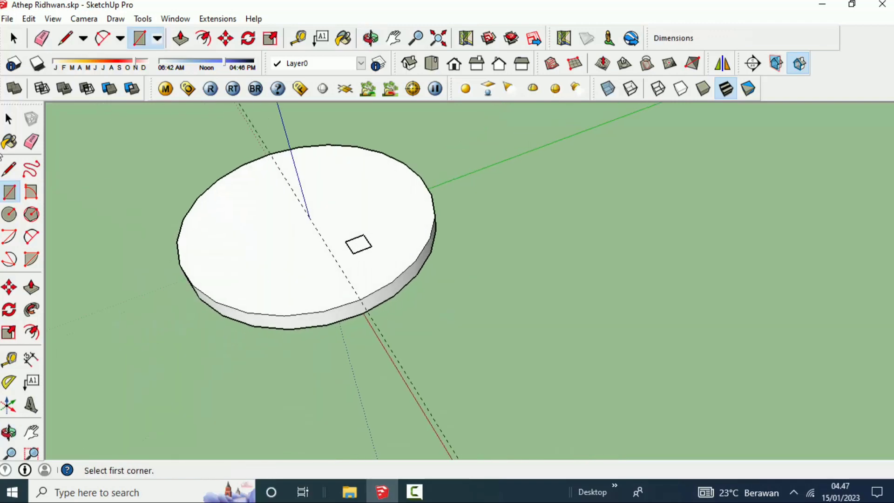
{"action": "key", "text": "space"}
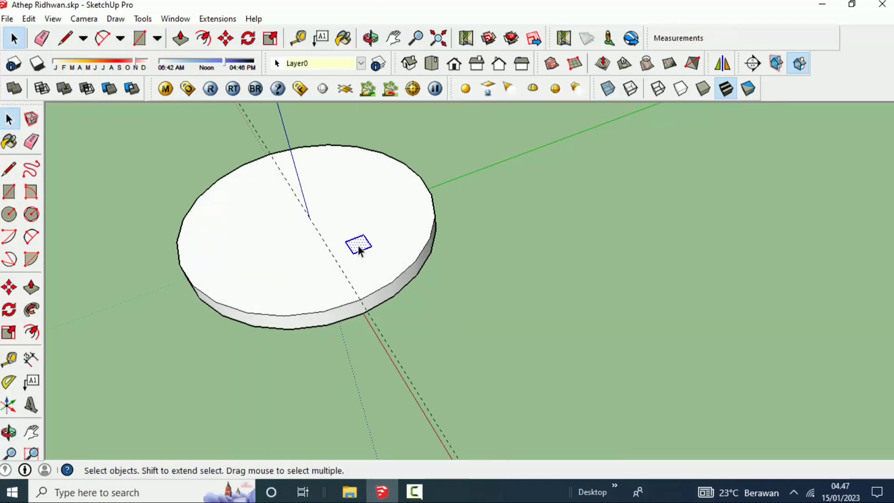
Step: Make the square its own separate group
{"action": "right_click", "coordinate": [359, 251]}
{"action": "left_click", "coordinate": [409, 123]}
{"action": "right_click", "coordinate": [364, 246]}
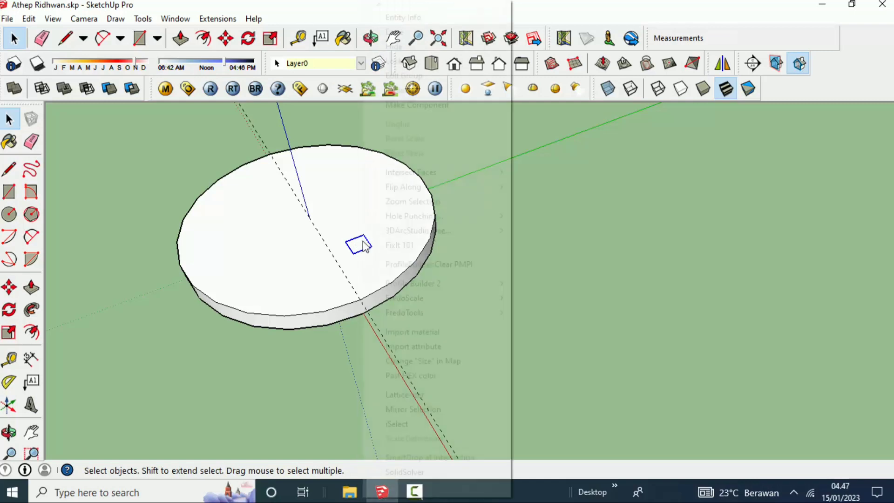
{"action": "left_click", "coordinate": [381, 170]}
{"action": "double_click", "coordinate": [359, 248]}
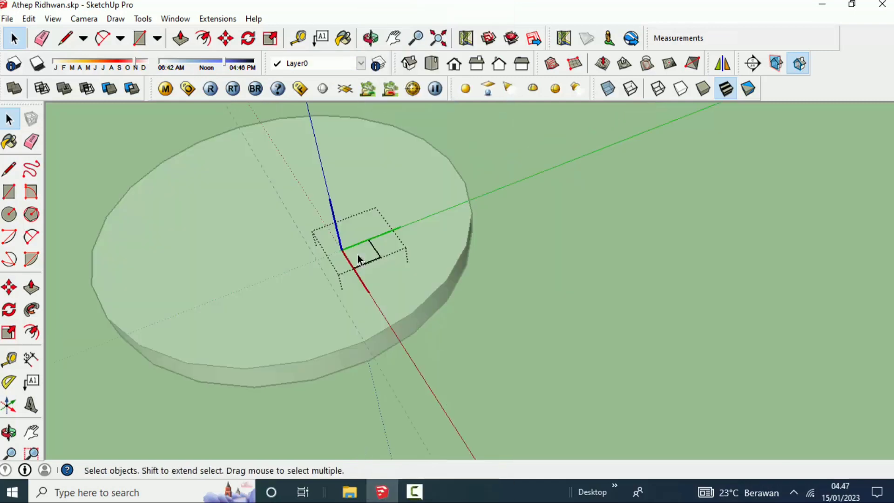
{"action": "key", "text": "Escape"}
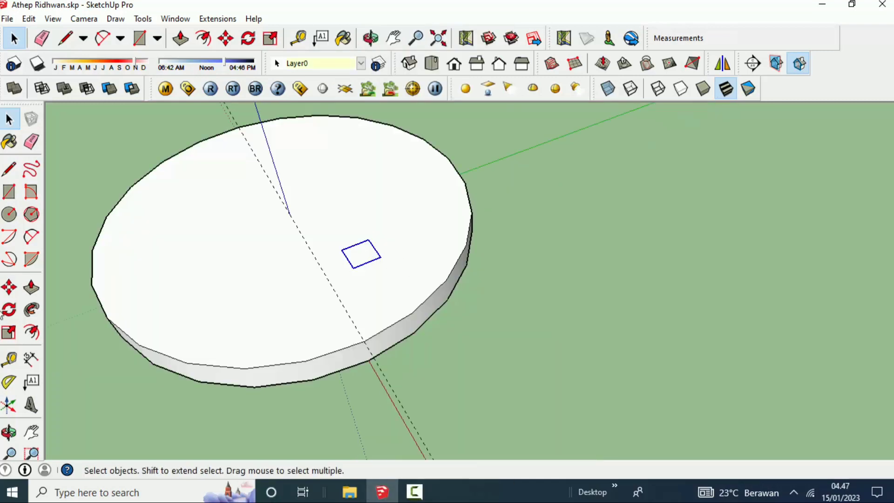
Step: Move the square along the guide line to near the disc's edge
{"action": "left_click", "coordinate": [9, 287]}
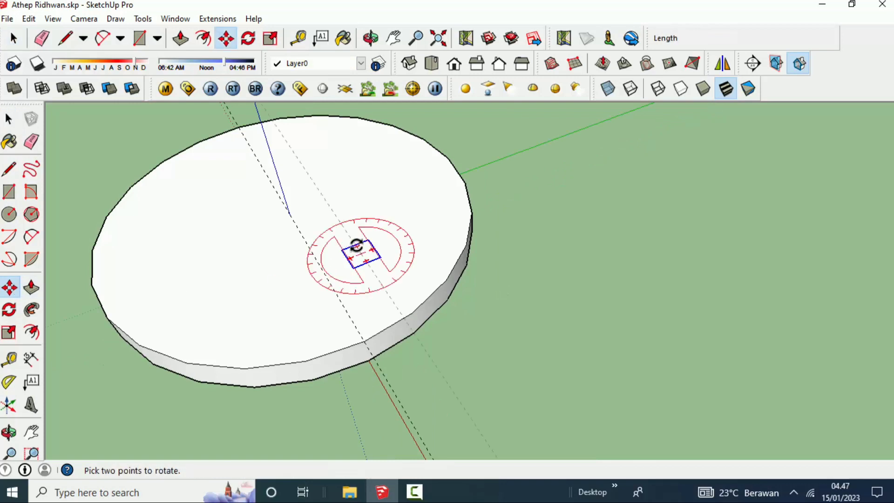
{"action": "left_click", "coordinate": [351, 246]}
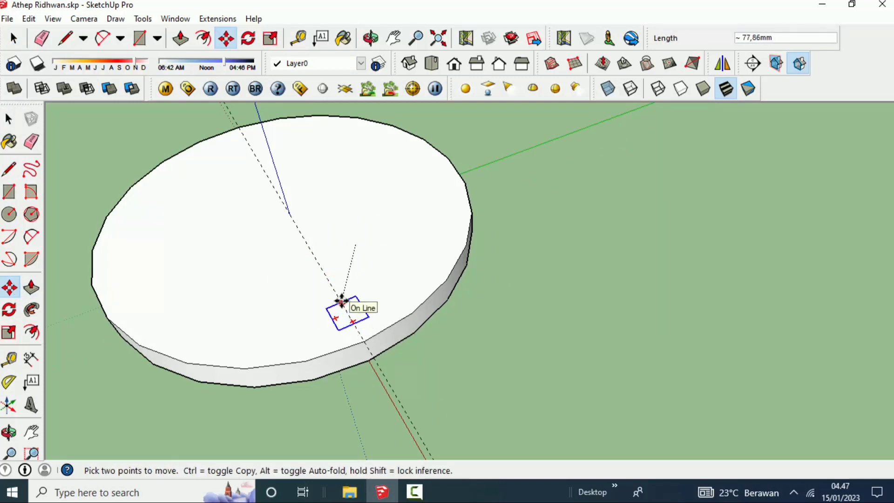
{"action": "left_click", "coordinate": [341, 302]}
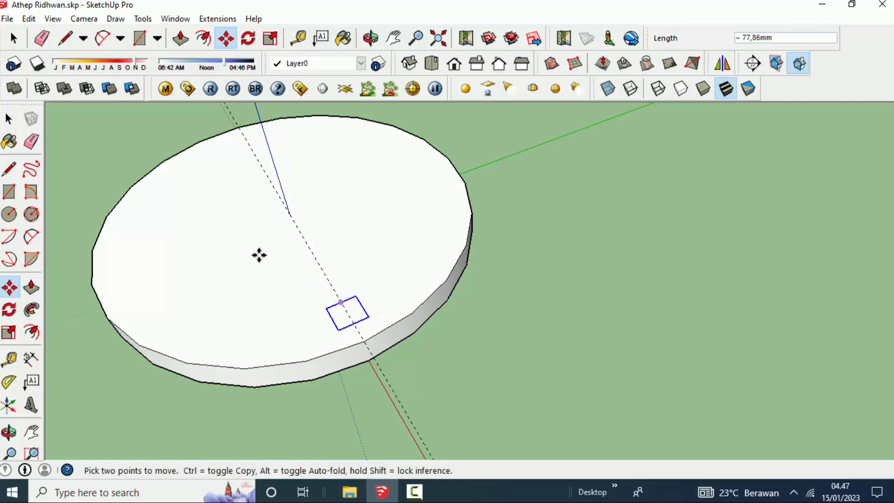
Step: Rotate-copy the square around the disc's centre into evenly spaced squares
{"action": "left_click", "coordinate": [9, 310]}
{"action": "middle_click_drag", "start_coordinate": [240, 276], "coordinate": [329, 209]}
{"action": "middle_click_drag", "start_coordinate": [399, 235], "coordinate": [409, 267]}
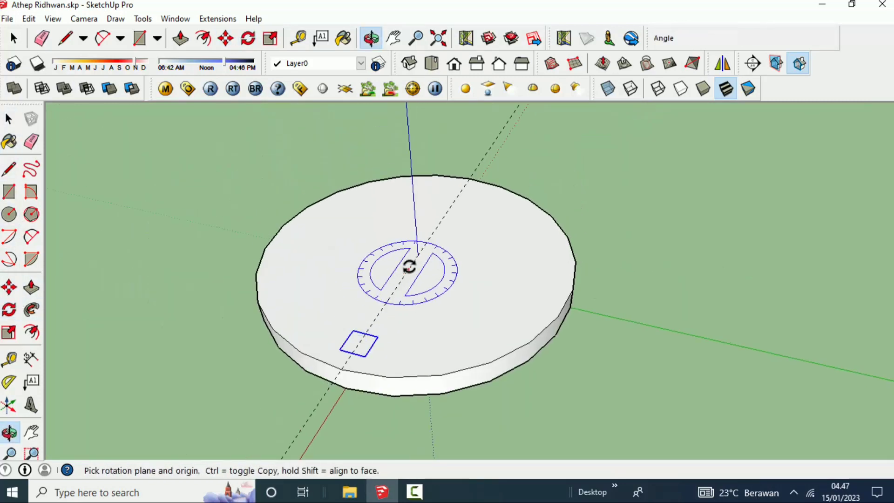
{"action": "left_click", "coordinate": [418, 255]}
{"action": "left_click", "coordinate": [341, 368]}
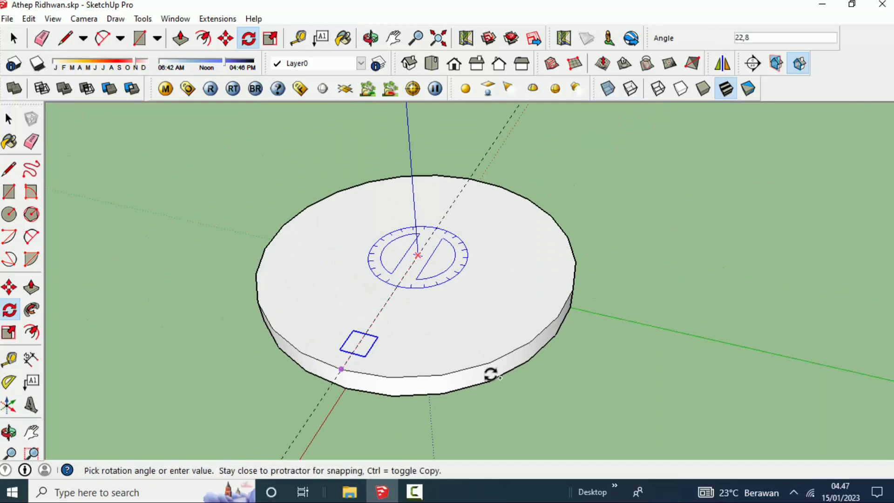
{"action": "left_click", "coordinate": [571, 302]}
{"action": "type", "text": "3"}
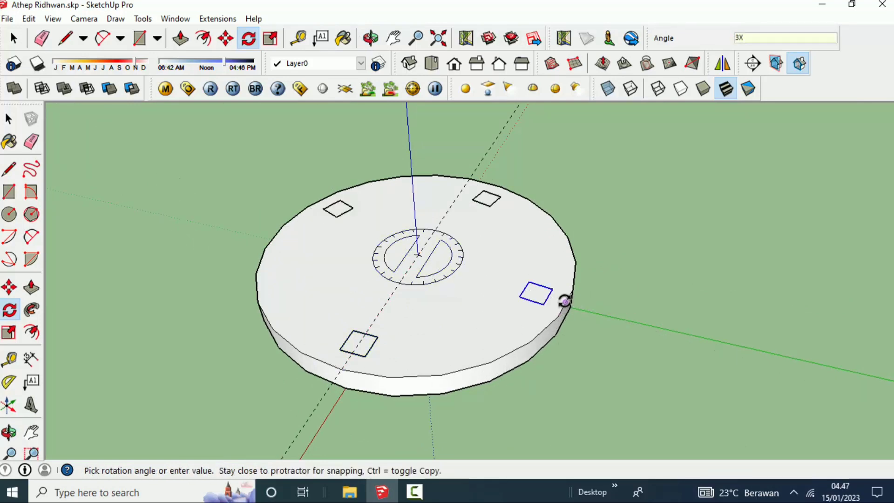
{"action": "key", "text": "Escape"}
{"action": "key", "text": "space"}
{"action": "mouse_move", "coordinate": [565, 302]}
{"action": "middle_mouse_down"}
{"action": "mouse_move", "coordinate": [330, 370]}
{"action": "mouse_move", "coordinate": [379, 316]}
{"action": "mouse_move", "coordinate": [395, 326]}
{"action": "middle_mouse_up"}
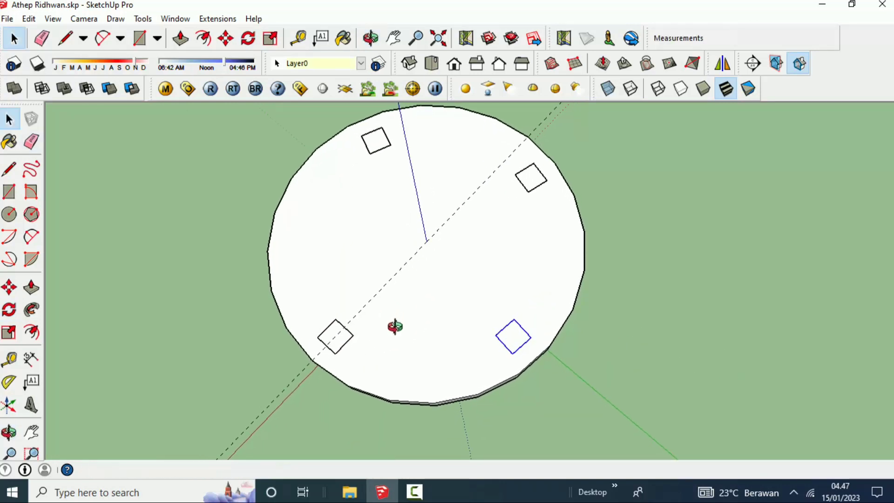
Step: Undo the earlier copies and re-array the square around the base centre into four squares
{"action": "key", "text": "ctrl+z"}
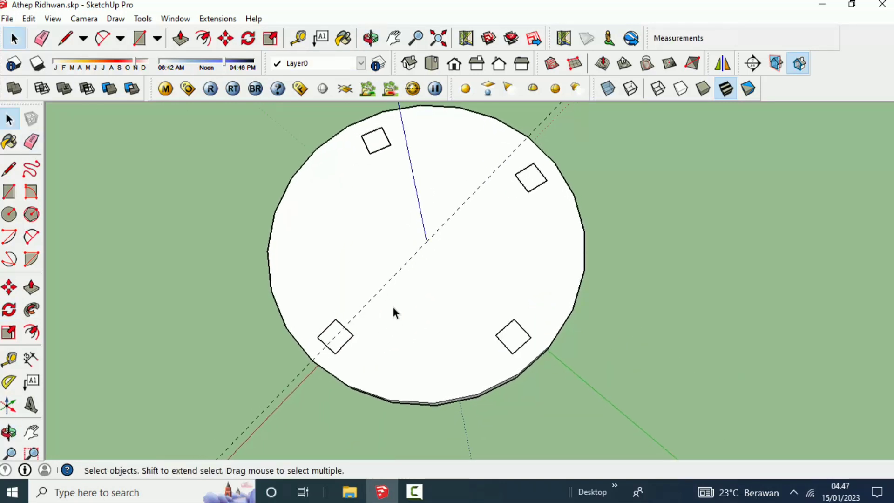
{"action": "key", "text": "ctrl+z"}
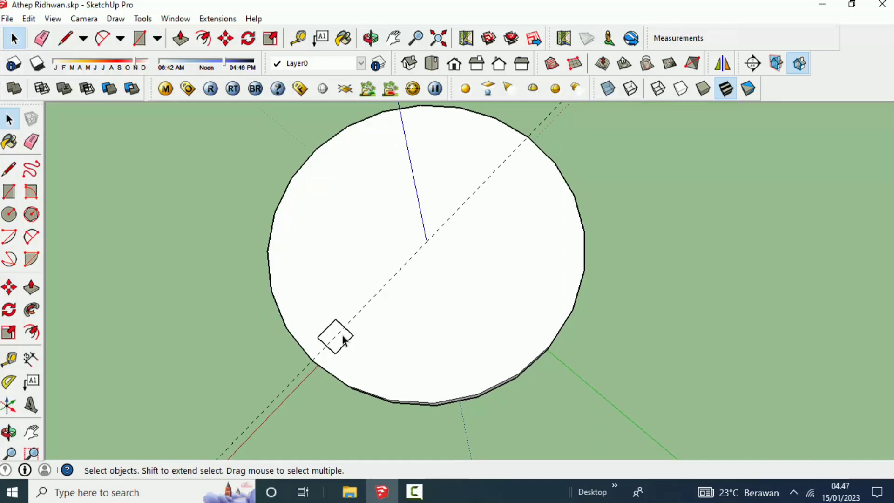
{"action": "left_click", "coordinate": [8, 288]}
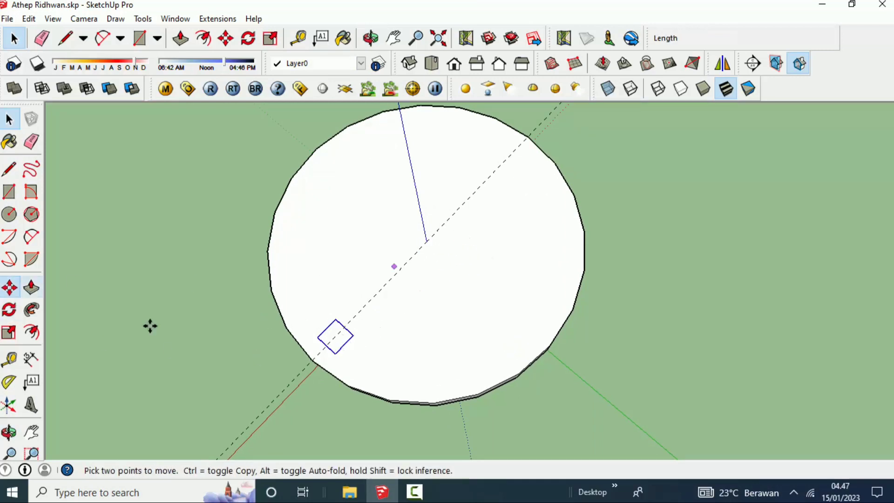
{"action": "left_click", "coordinate": [9, 309]}
{"action": "left_click", "coordinate": [427, 241]}
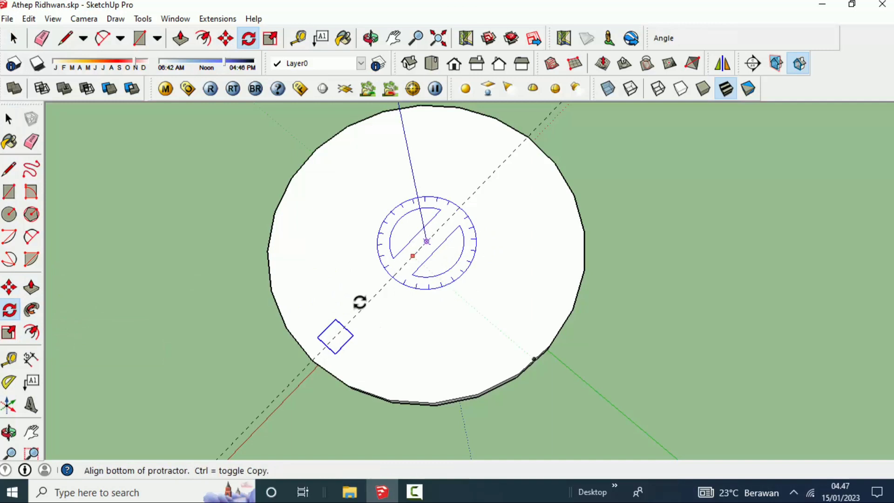
{"action": "left_click", "coordinate": [312, 359]}
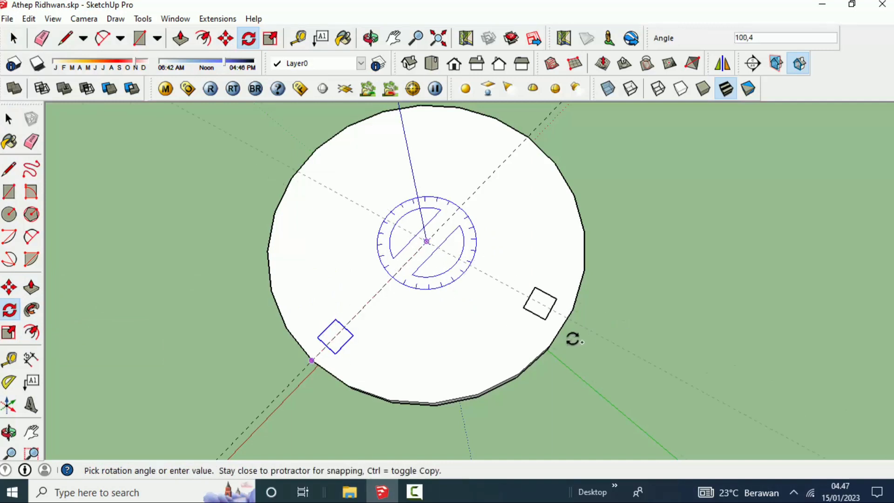
{"action": "left_click", "coordinate": [549, 346]}
{"action": "type", "text": "3"}
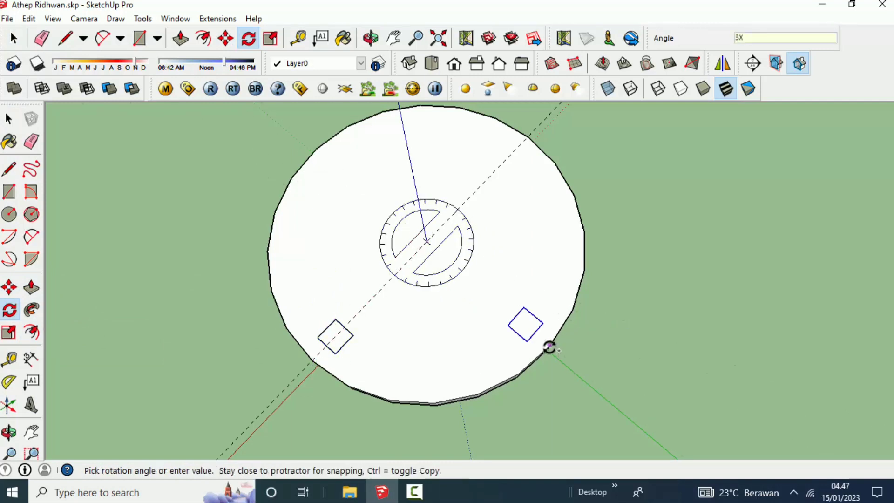
{"action": "key", "text": "Return"}
{"action": "key", "text": "space"}
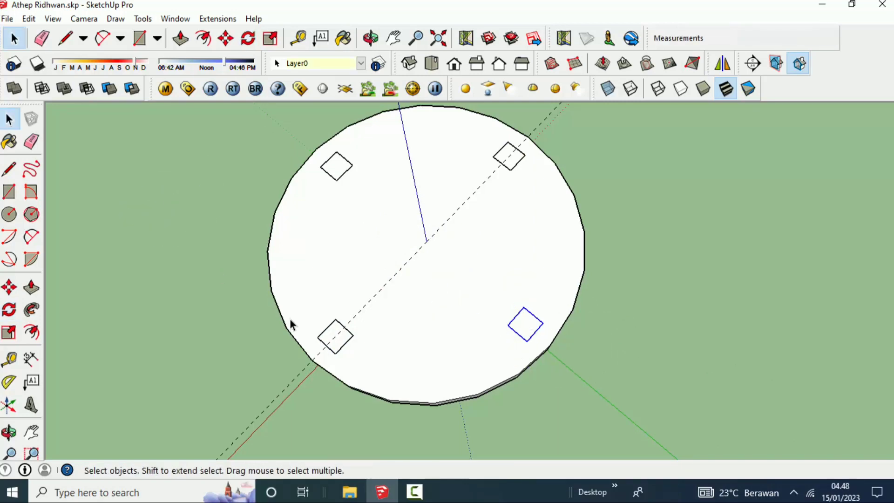
Step: Push the four squares up 600 mm into tall leg columns
{"action": "double_click", "coordinate": [337, 180]}
{"action": "mouse_move", "coordinate": [335, 171]}
{"action": "middle_mouse_down"}
{"action": "mouse_move", "coordinate": [561, 128]}
{"action": "mouse_move", "coordinate": [472, 290]}
{"action": "mouse_move", "coordinate": [450, 263]}
{"action": "middle_mouse_up"}
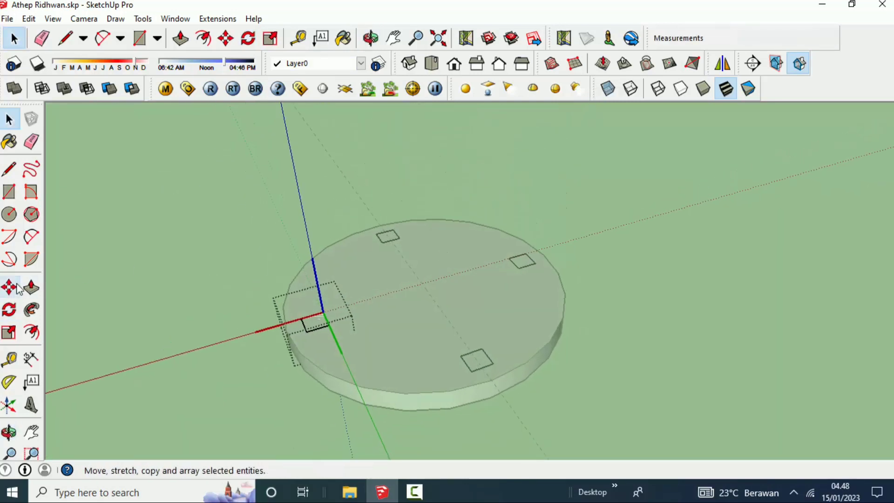
{"action": "left_click", "coordinate": [32, 287]}
{"action": "left_click_drag", "start_coordinate": [306, 323], "coordinate": [314, 219]}
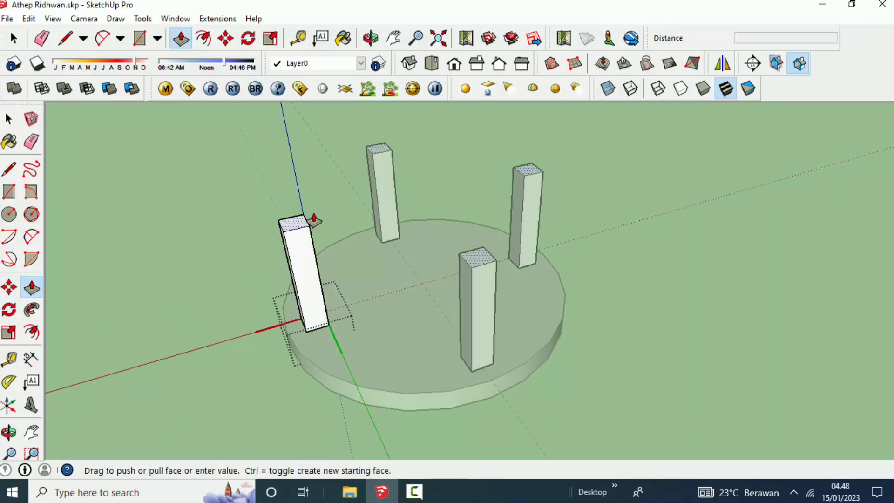
{"action": "type", "text": "600"}
{"action": "key", "text": "Return"}
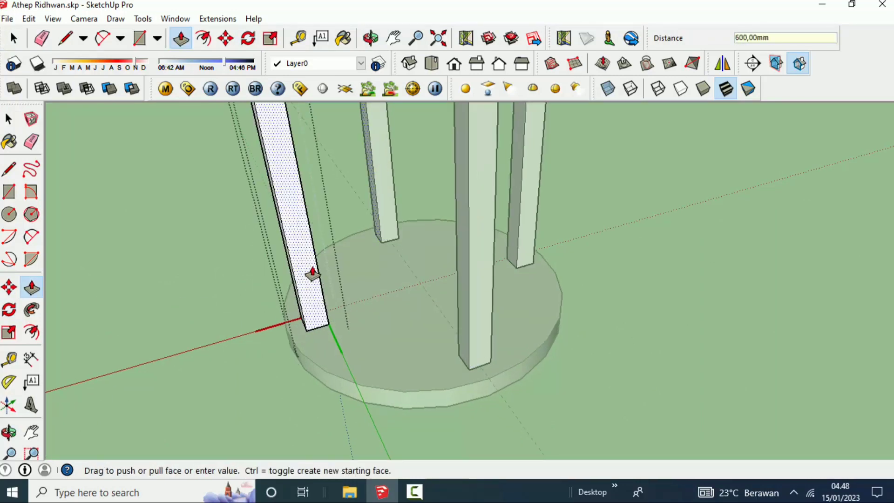
{"action": "scroll", "coordinate": [310, 280], "scroll_direction": "down", "scroll_amount": 3}
Step: Tilt the four columns outward by 4,5 degrees about their base
{"action": "key", "text": "space"}
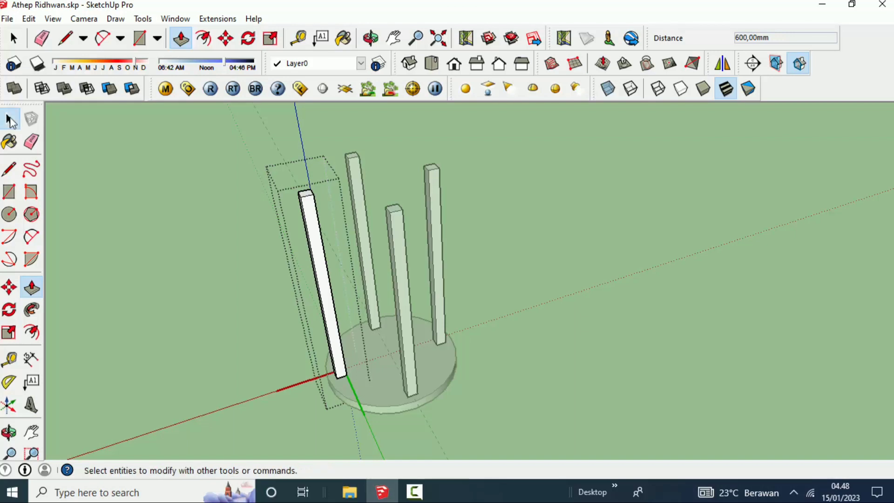
{"action": "scroll", "coordinate": [312, 247], "scroll_direction": "up", "scroll_amount": 1}
{"action": "left_click_drag", "start_coordinate": [254, 335], "coordinate": [255, 336]}
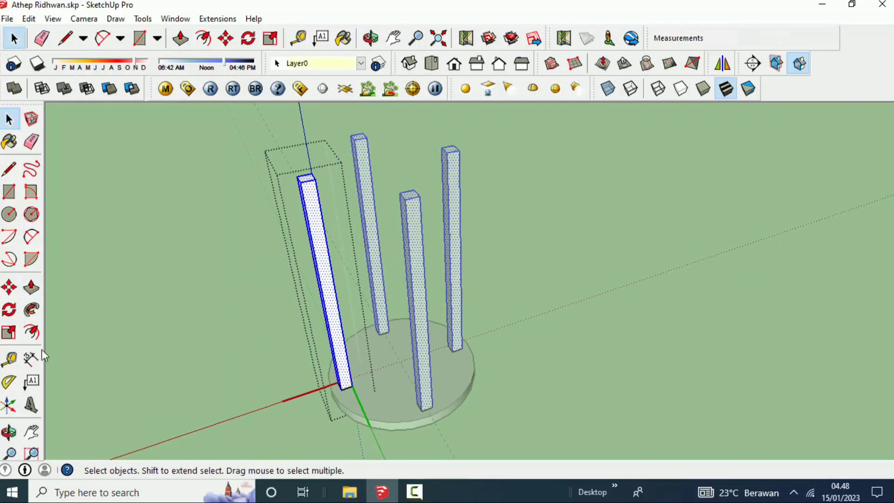
{"action": "left_click", "coordinate": [9, 309]}
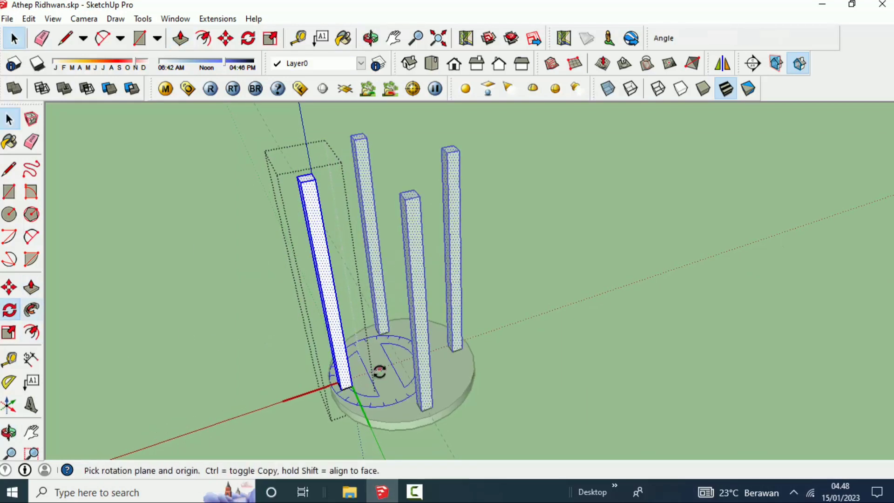
{"action": "left_click", "coordinate": [343, 388]}
{"action": "left_click", "coordinate": [315, 183]}
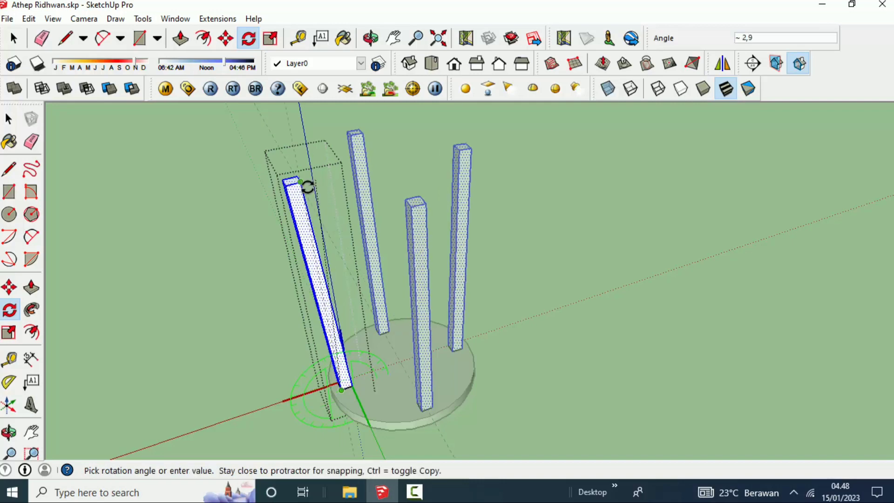
{"action": "type", "text": "4,5"}
{"action": "key", "text": "Return"}
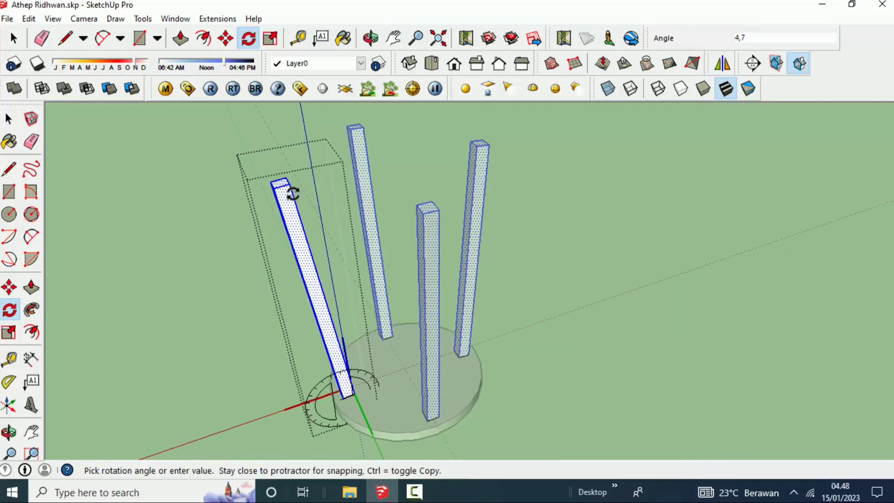
{"action": "left_click", "coordinate": [289, 189]}
Step: Draw a line across the top face of a tilted column
{"action": "left_click", "coordinate": [9, 169]}
{"action": "scroll", "coordinate": [437, 235], "scroll_direction": "up", "scroll_amount": 5}
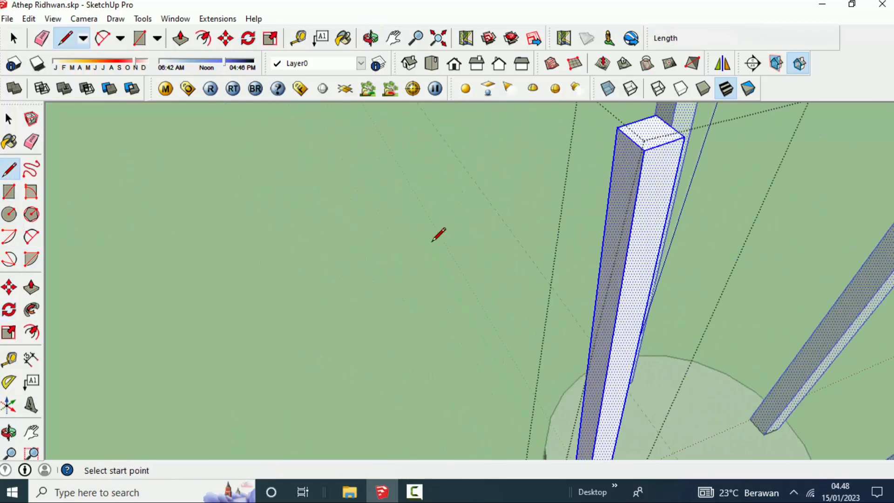
{"action": "scroll", "coordinate": [645, 232], "scroll_direction": "down", "scroll_amount": 2}
{"action": "middle_click_drag", "start_coordinate": [685, 194], "coordinate": [455, 216]}
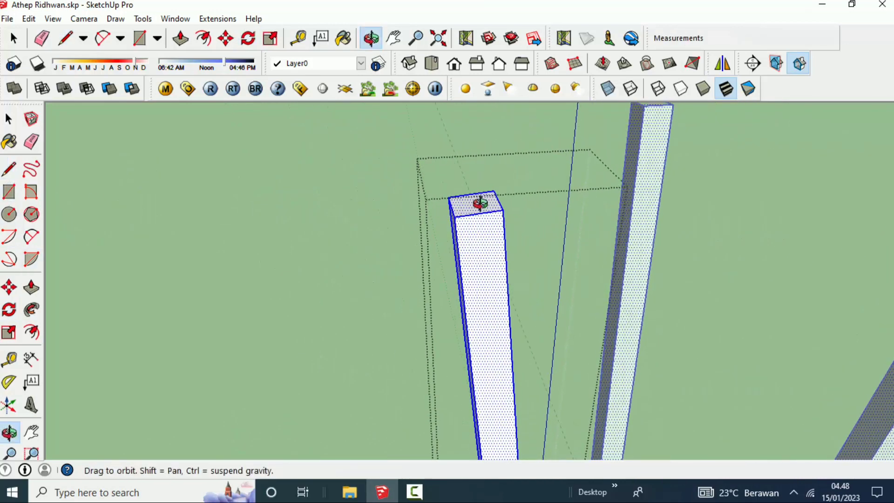
{"action": "left_click", "coordinate": [455, 215]}
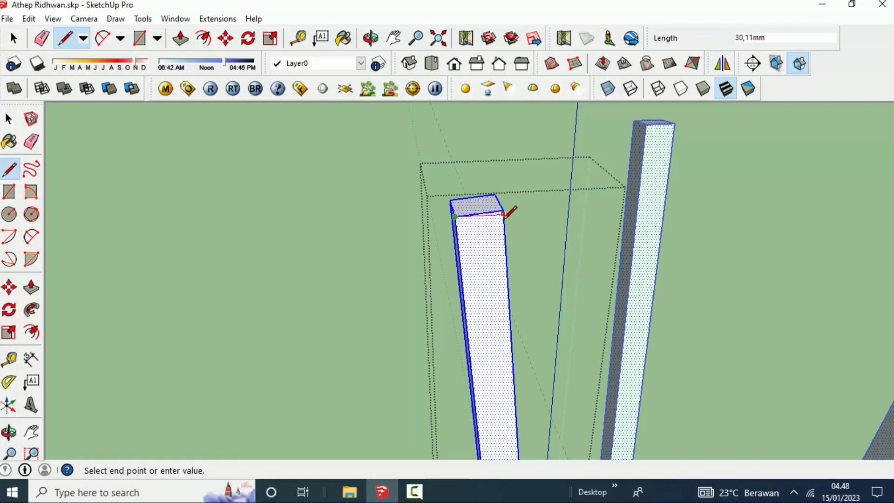
{"action": "left_click", "coordinate": [504, 214]}
Step: Push the column's top face down 30 mm
{"action": "left_click", "coordinate": [30, 287]}
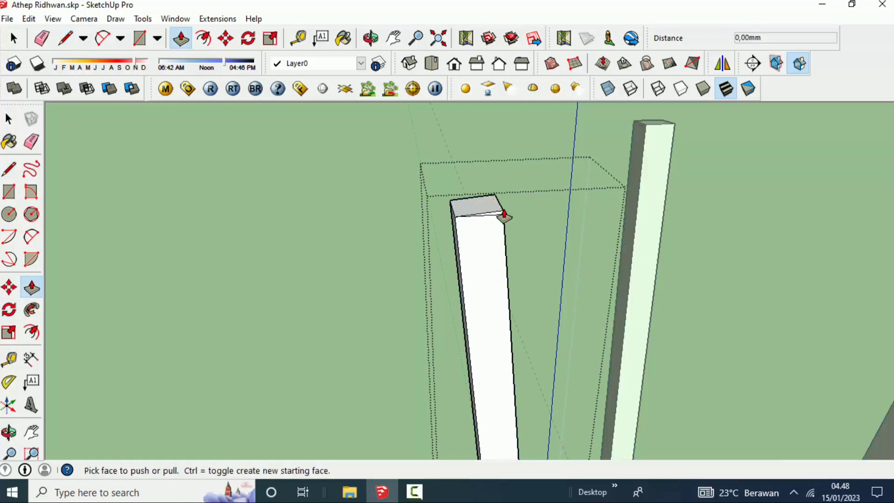
{"action": "left_click", "coordinate": [502, 216]}
{"action": "type", "text": "-30"}
{"action": "key", "text": "Return"}
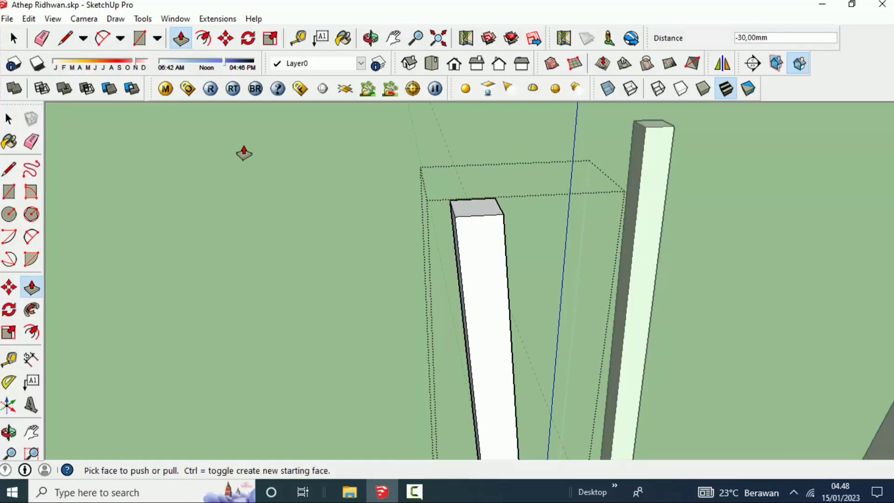
{"action": "left_click", "coordinate": [14, 118]}
{"action": "scroll", "coordinate": [306, 219], "scroll_direction": "down", "scroll_amount": 5}
{"action": "middle_click_drag", "start_coordinate": [306, 219], "coordinate": [571, 230]}
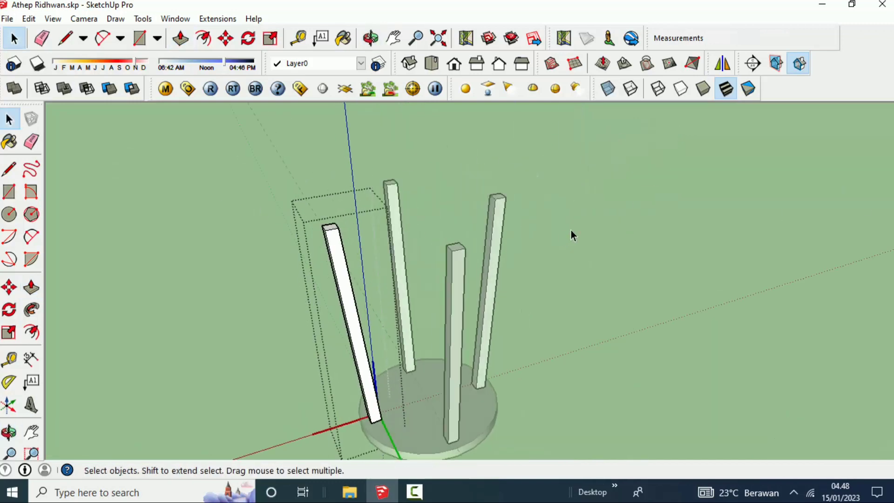
{"action": "scroll", "coordinate": [518, 275], "scroll_direction": "up", "scroll_amount": 2}
Step: Draw a line spanning the tops of two legs
{"action": "mouse_move", "coordinate": [519, 275]}
{"action": "middle_mouse_down"}
{"action": "mouse_move", "coordinate": [441, 303]}
{"action": "mouse_move", "coordinate": [423, 339]}
{"action": "middle_mouse_up"}
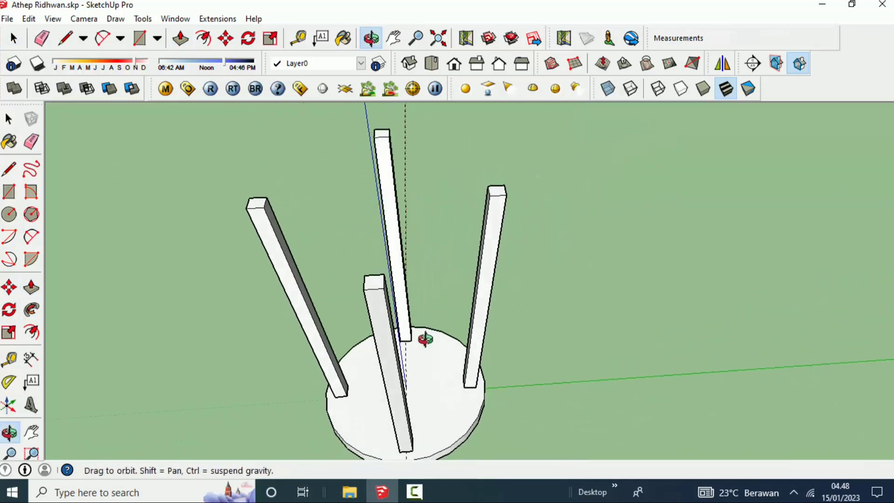
{"action": "left_click", "coordinate": [8, 169]}
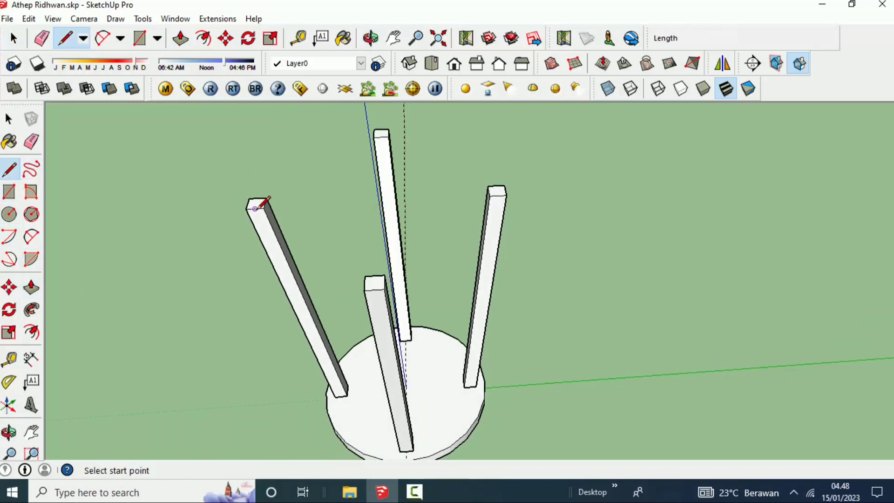
{"action": "left_click", "coordinate": [486, 197]}
{"action": "scroll", "coordinate": [486, 198], "scroll_direction": "up", "scroll_amount": 1}
{"action": "scroll", "coordinate": [484, 197], "scroll_direction": "up", "scroll_amount": 2}
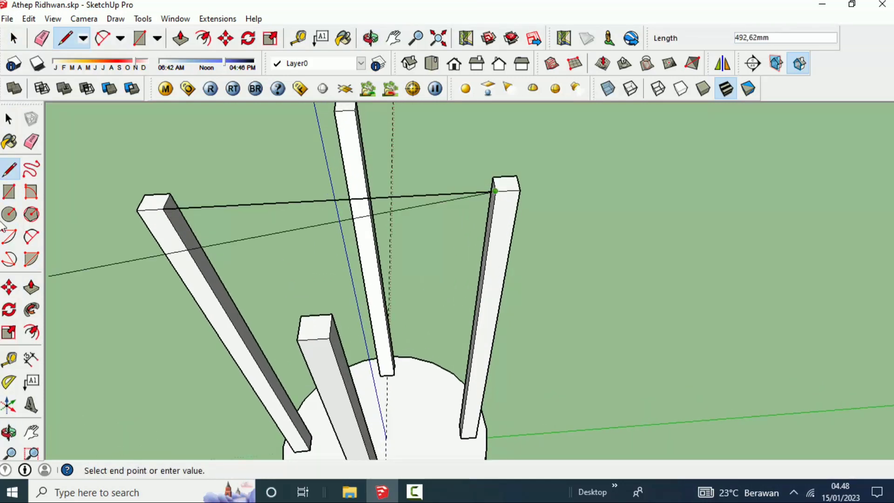
Step: Copy that line down the legs twice, the second copy 30 mm below the first
{"action": "left_click", "coordinate": [9, 119]}
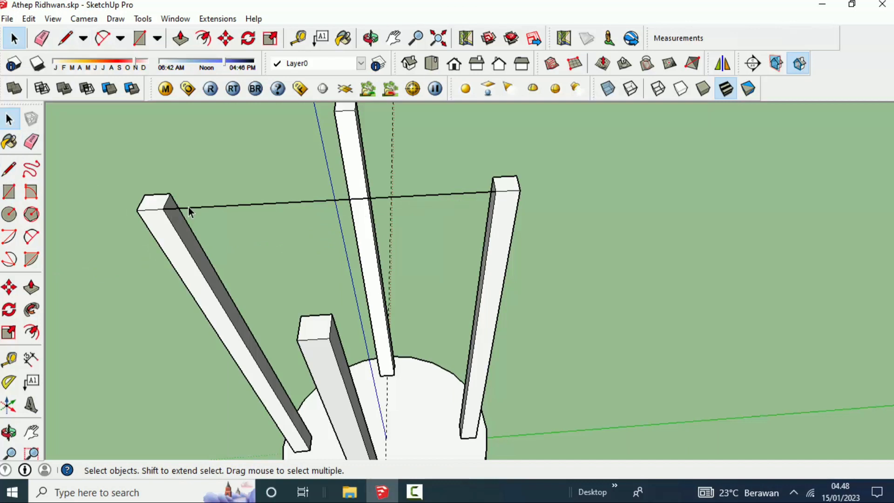
{"action": "left_click", "coordinate": [189, 208]}
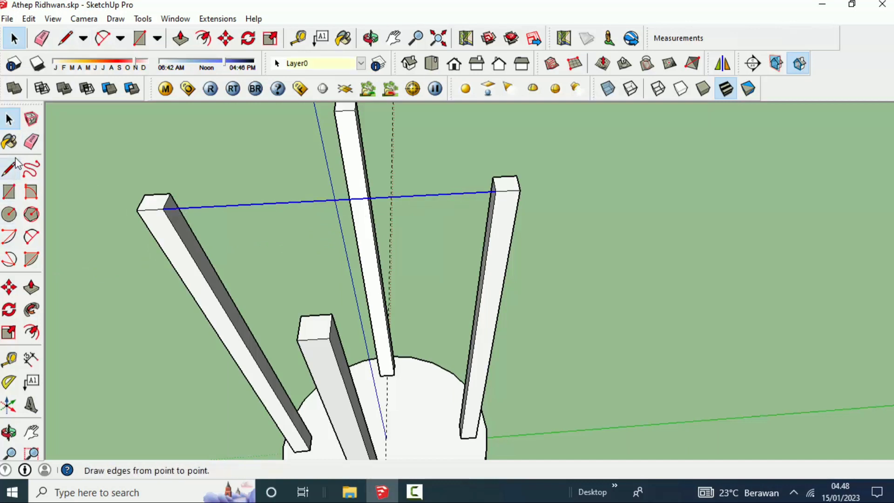
{"action": "left_click", "coordinate": [9, 288]}
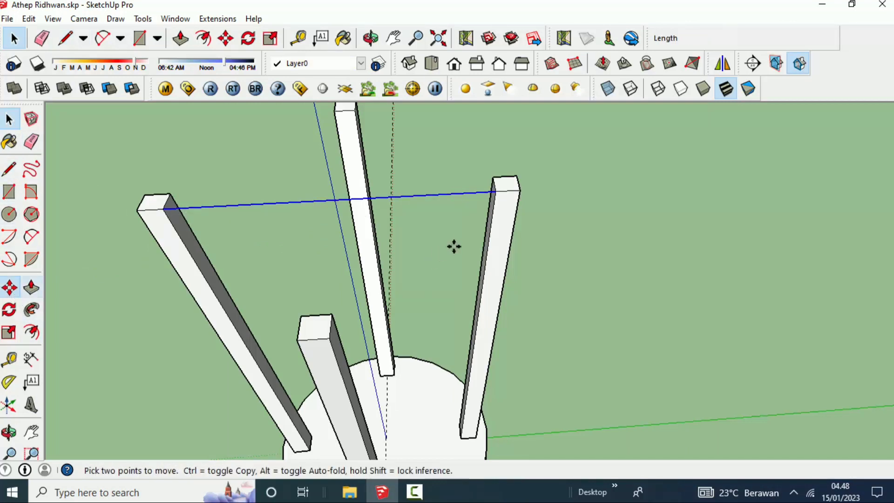
{"action": "key", "text": "ctrl"}
{"action": "left_click", "coordinate": [494, 192]}
{"action": "middle_click_drag", "start_coordinate": [486, 256], "coordinate": [481, 231]}
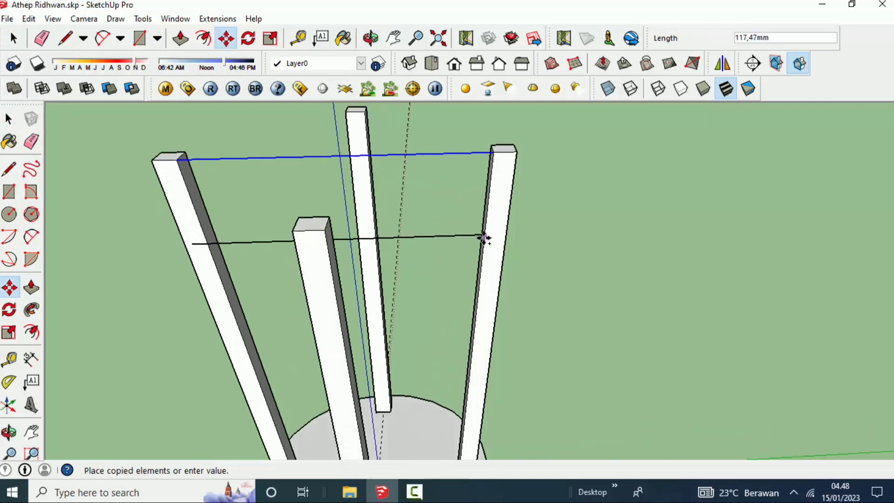
{"action": "left_click", "coordinate": [485, 241]}
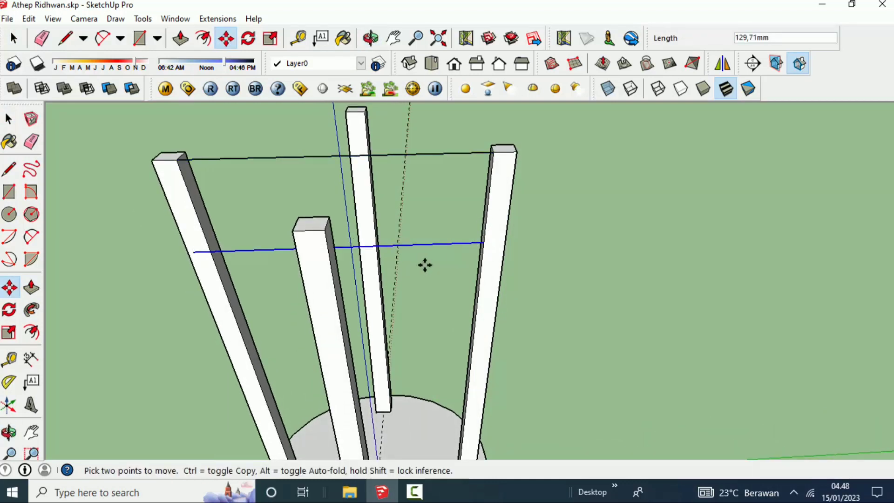
{"action": "key", "text": "ctrl"}
{"action": "left_click", "coordinate": [484, 243]}
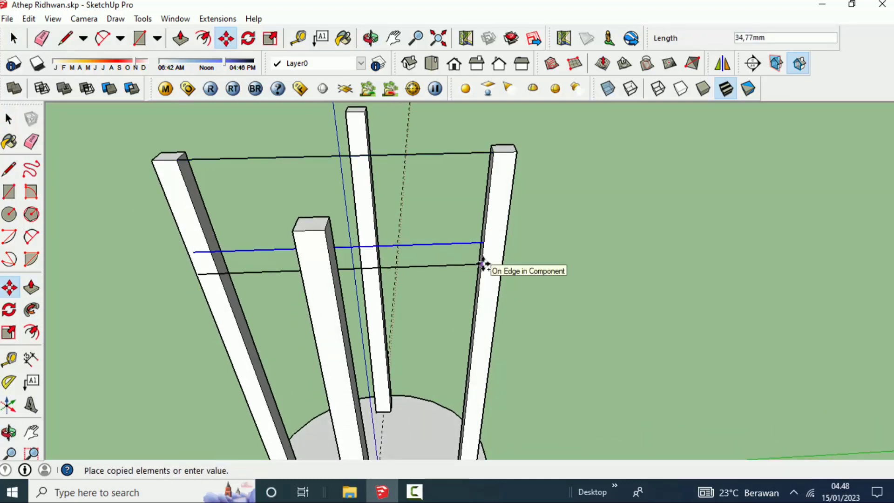
{"action": "key", "text": "Return"}
Step: Draw a rectangular crossbar face between the two lower lines and erase stray edges
{"action": "middle_click_drag", "start_coordinate": [483, 262], "coordinate": [485, 261]}
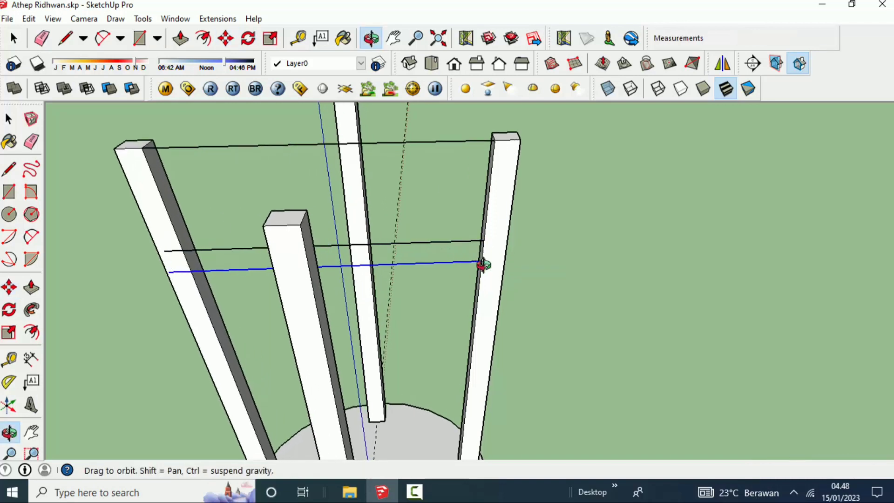
{"action": "left_click", "coordinate": [8, 192]}
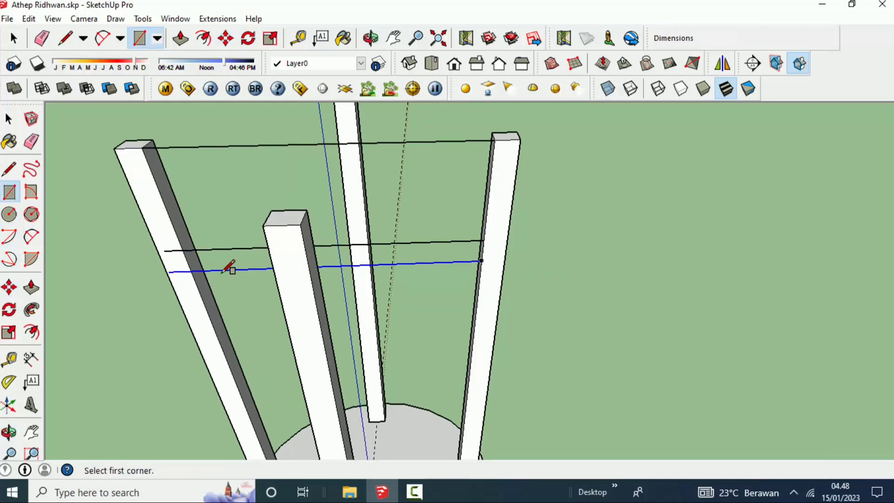
{"action": "left_click", "coordinate": [183, 250]}
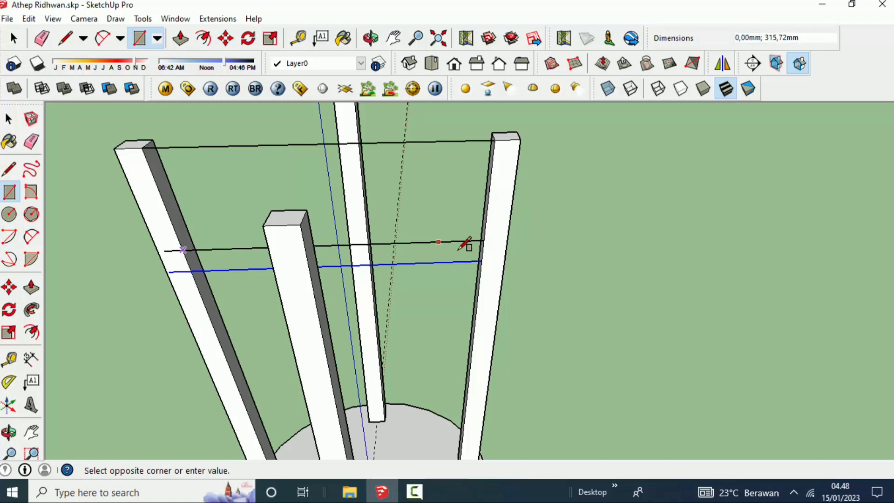
{"action": "left_click", "coordinate": [482, 261]}
{"action": "scroll", "coordinate": [487, 256], "scroll_direction": "up", "scroll_amount": 3}
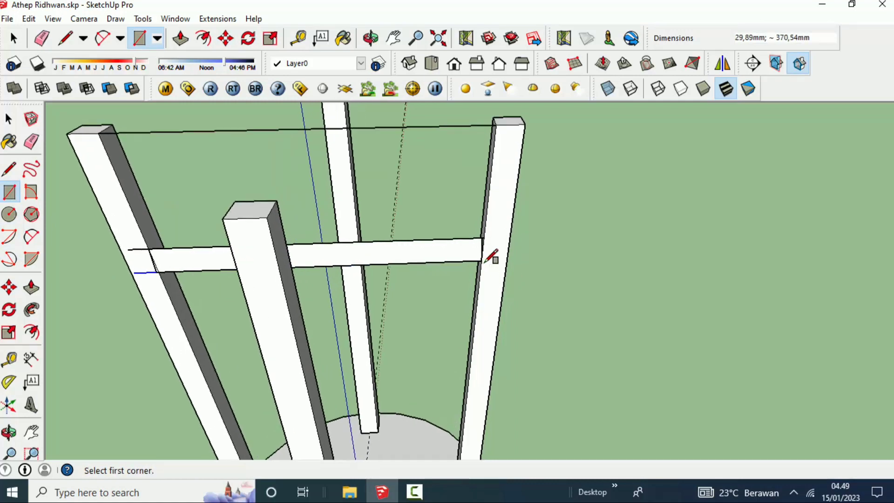
{"action": "middle_click_drag", "start_coordinate": [486, 256], "coordinate": [484, 265]}
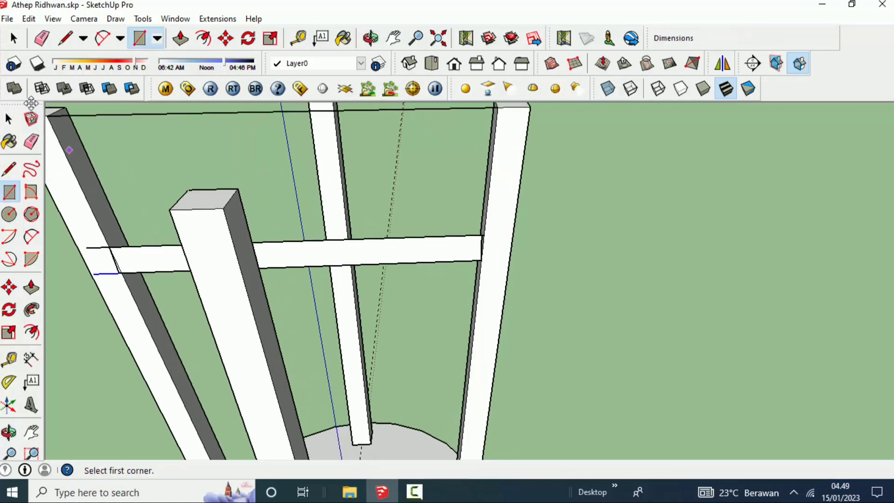
{"action": "left_click", "coordinate": [30, 142]}
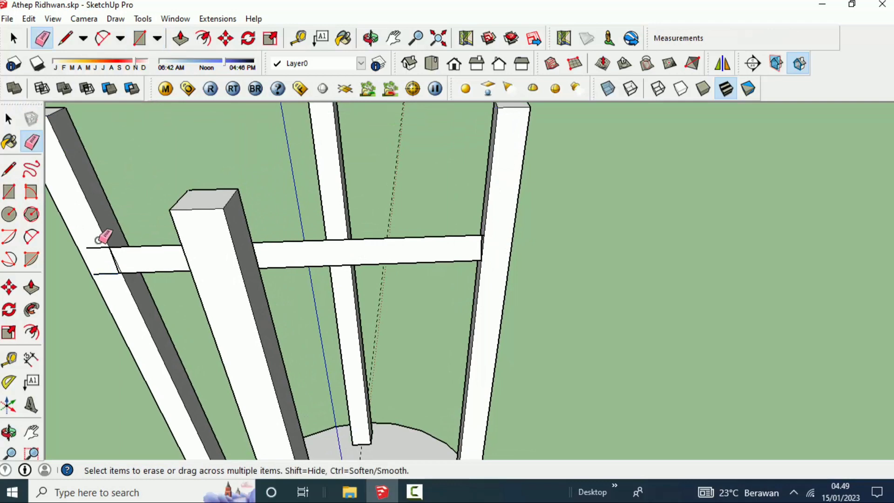
{"action": "middle_click_drag", "start_coordinate": [124, 260], "coordinate": [65, 310]}
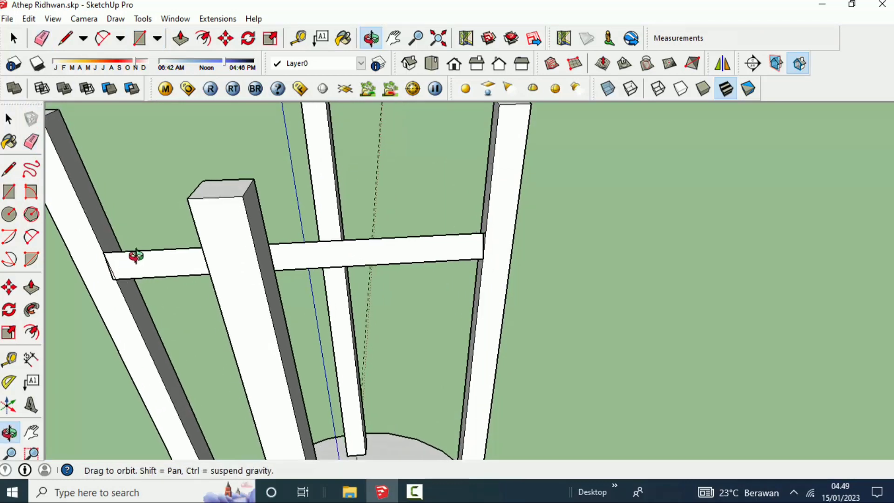
Step: Extrude the crossbar face 30 mm into a solid bar, then select it for grouping
{"action": "left_click", "coordinate": [31, 286]}
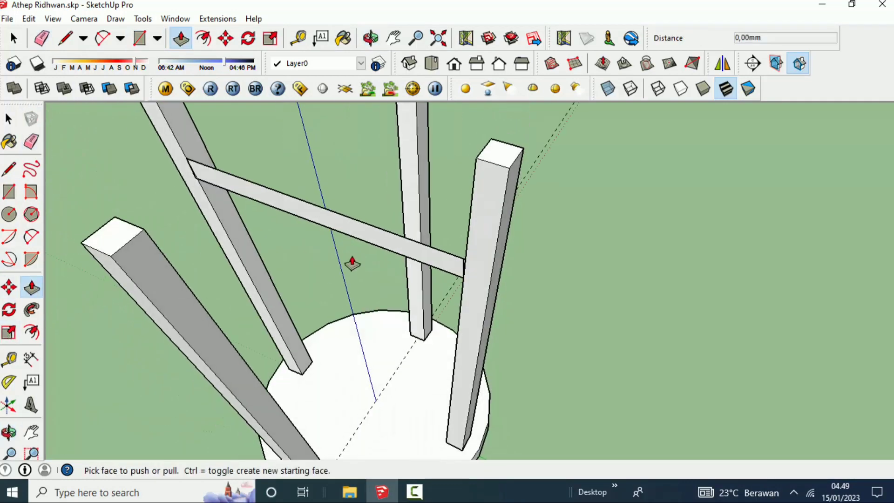
{"action": "left_click", "coordinate": [381, 249]}
{"action": "middle_click_drag", "start_coordinate": [473, 219], "coordinate": [480, 173]}
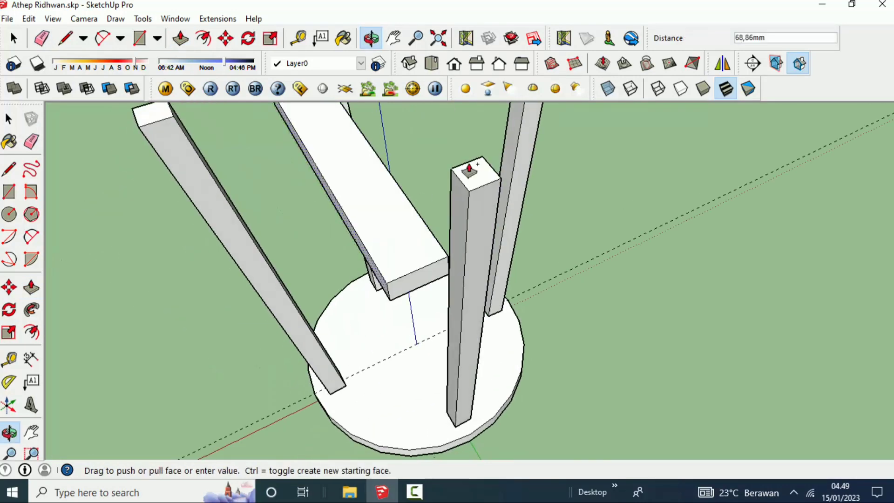
{"action": "type", "text": "30"}
{"action": "key", "text": "Return"}
{"action": "middle_click_drag", "start_coordinate": [447, 206], "coordinate": [475, 160]}
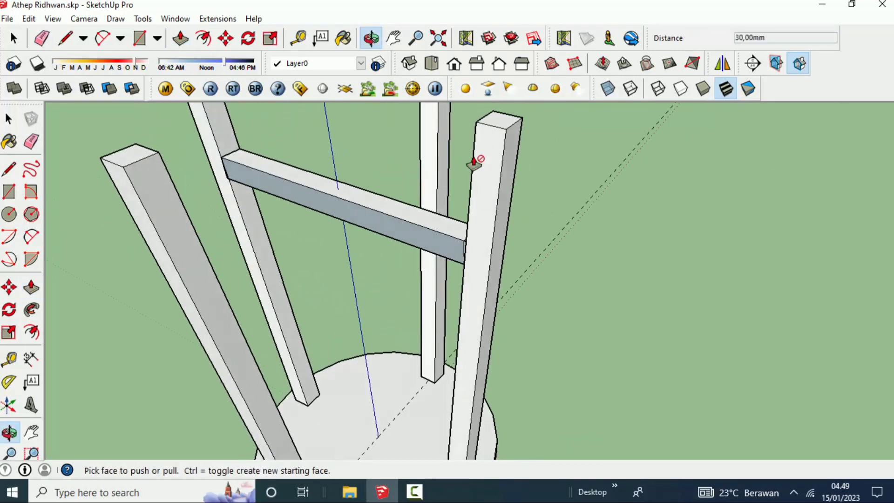
{"action": "key", "text": "space"}
{"action": "mouse_move", "coordinate": [392, 230]}
{"action": "middle_mouse_down"}
{"action": "mouse_move", "coordinate": [483, 222]}
{"action": "mouse_move", "coordinate": [455, 243]}
{"action": "mouse_move", "coordinate": [551, 246]}
{"action": "mouse_move", "coordinate": [447, 331]}
{"action": "mouse_move", "coordinate": [413, 295]}
{"action": "mouse_move", "coordinate": [432, 349]}
{"action": "mouse_move", "coordinate": [393, 349]}
{"action": "middle_mouse_up"}
{"action": "left_click", "coordinate": [456, 242]}
{"action": "right_click", "coordinate": [456, 242]}
Step: Group the crossbar and start a rotation about its centre, then cancel it
{"action": "left_click", "coordinate": [494, 123]}
{"action": "left_click", "coordinate": [9, 310]}
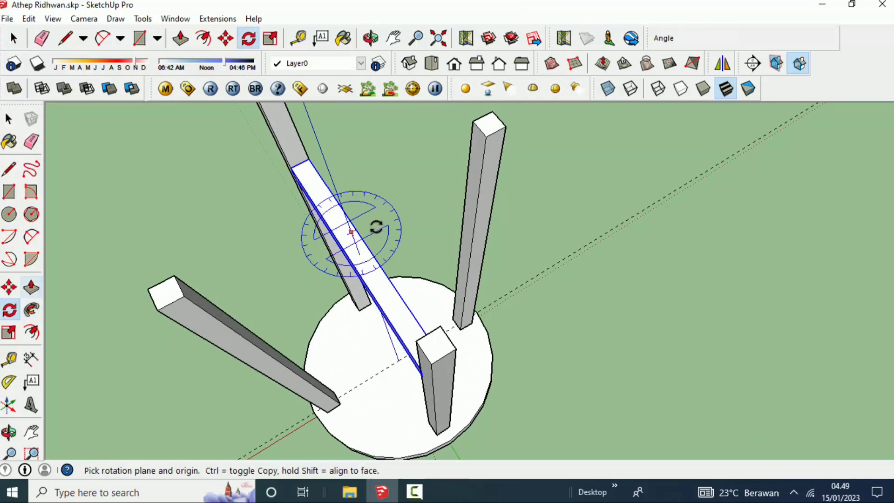
{"action": "left_click", "coordinate": [359, 251]}
{"action": "middle_click_drag", "start_coordinate": [359, 251], "coordinate": [407, 265]}
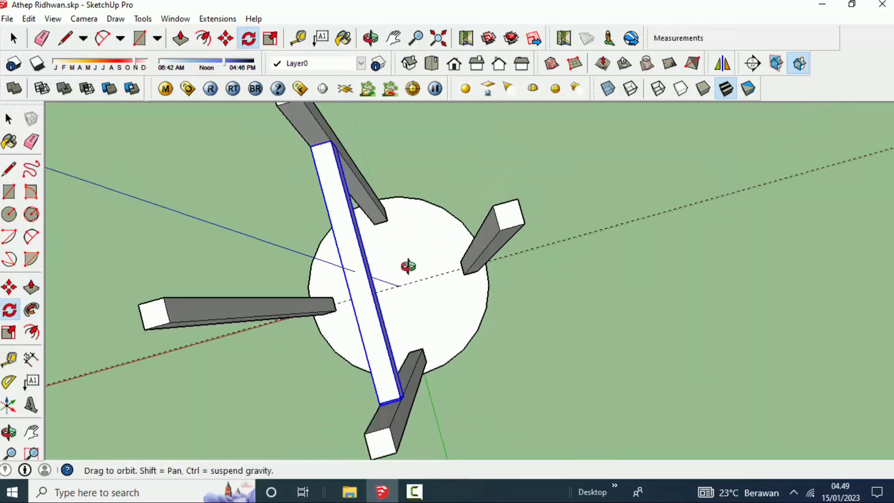
{"action": "left_click", "coordinate": [599, 234]}
{"action": "type", "text": "90"}
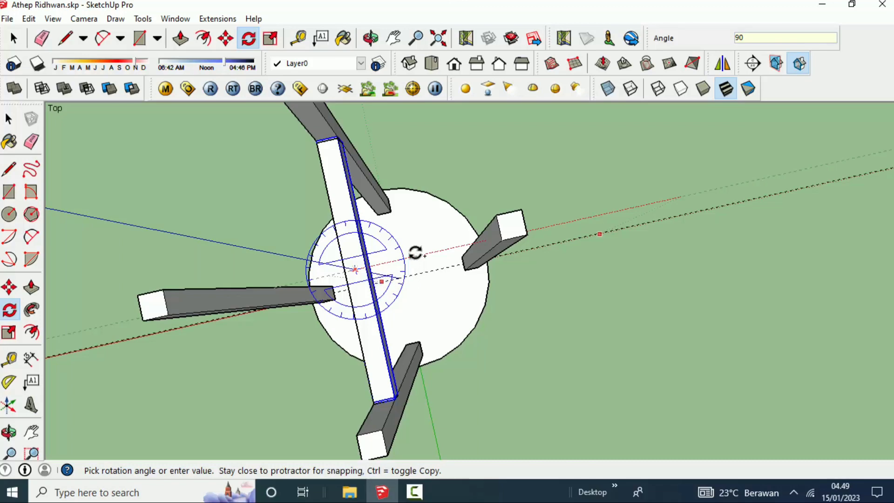
{"action": "mouse_move", "coordinate": [416, 253]}
{"action": "middle_mouse_down"}
{"action": "mouse_move", "coordinate": [431, 146]}
{"action": "mouse_move", "coordinate": [470, 185]}
{"action": "middle_mouse_up"}
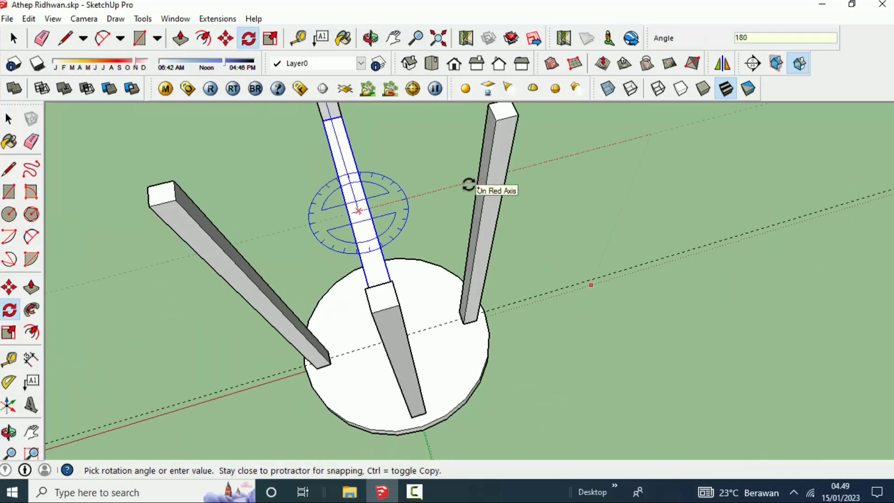
{"action": "scroll", "coordinate": [441, 236], "scroll_direction": "down", "scroll_amount": 1}
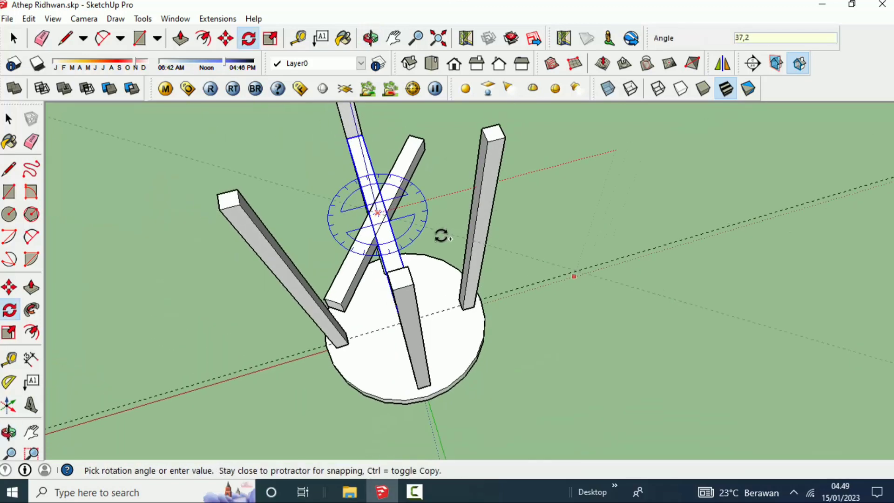
{"action": "scroll", "coordinate": [438, 238], "scroll_direction": "down", "scroll_amount": 3}
{"action": "left_click", "coordinate": [432, 240]}
{"action": "scroll", "coordinate": [432, 241], "scroll_direction": "down", "scroll_amount": 2}
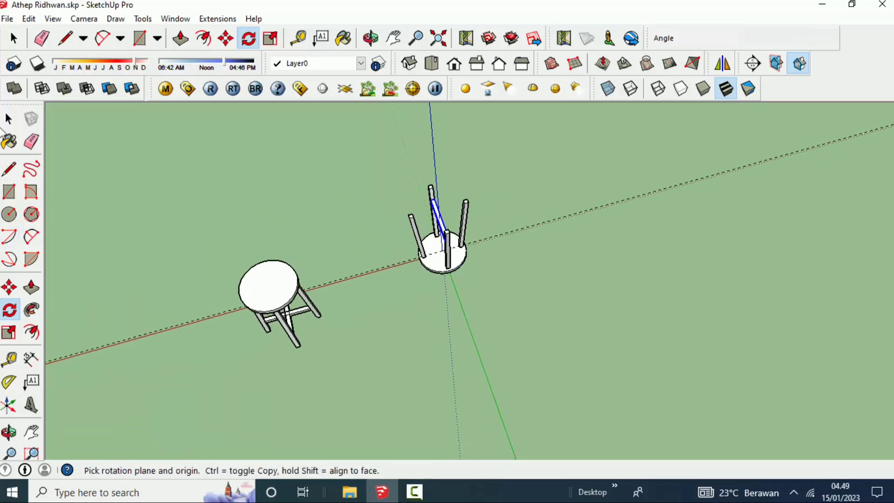
{"action": "key", "text": "space"}
Step: Rotate-copy the crossbar 90° about its middle so the two bars cross
{"action": "scroll", "coordinate": [323, 221], "scroll_direction": "up", "scroll_amount": 2}
{"action": "scroll", "coordinate": [425, 217], "scroll_direction": "up", "scroll_amount": 2}
{"action": "scroll", "coordinate": [463, 210], "scroll_direction": "up", "scroll_amount": 1}
{"action": "scroll", "coordinate": [463, 209], "scroll_direction": "up", "scroll_amount": 2}
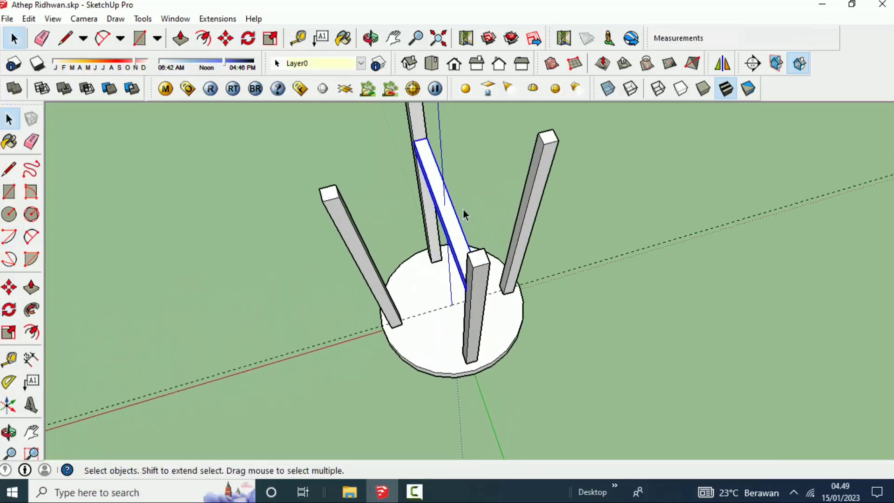
{"action": "scroll", "coordinate": [463, 209], "scroll_direction": "up", "scroll_amount": 1}
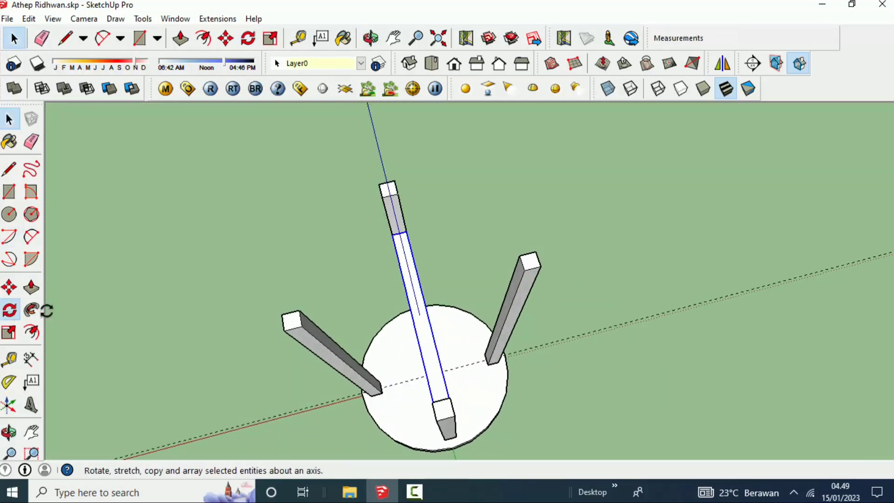
{"action": "left_click", "coordinate": [9, 309]}
{"action": "left_click", "coordinate": [438, 308]}
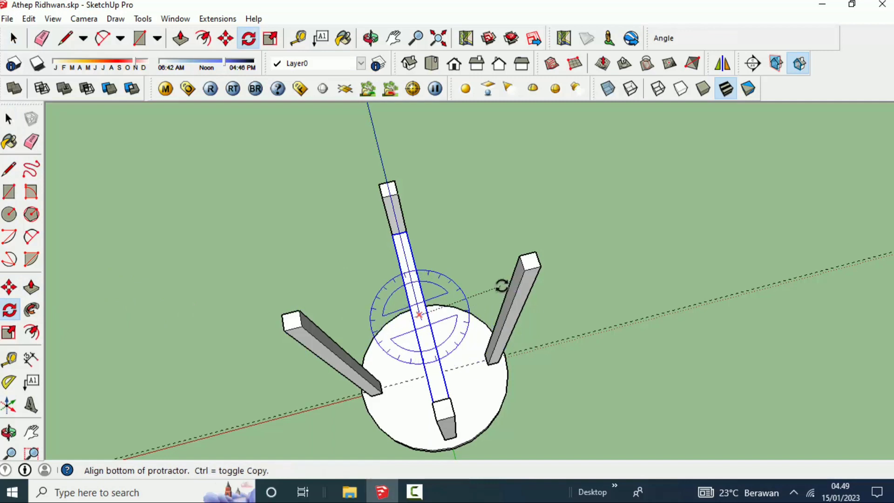
{"action": "left_click", "coordinate": [509, 292]}
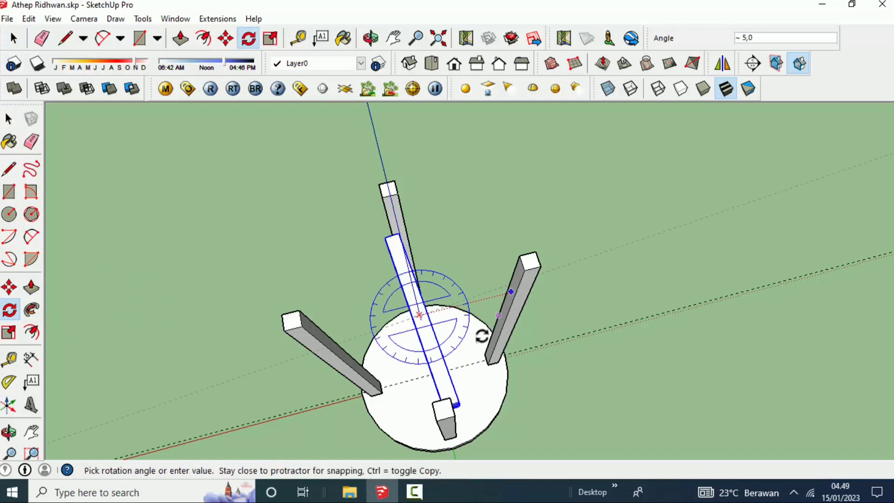
{"action": "key", "text": "ctrl"}
{"action": "left_click", "coordinate": [432, 344]}
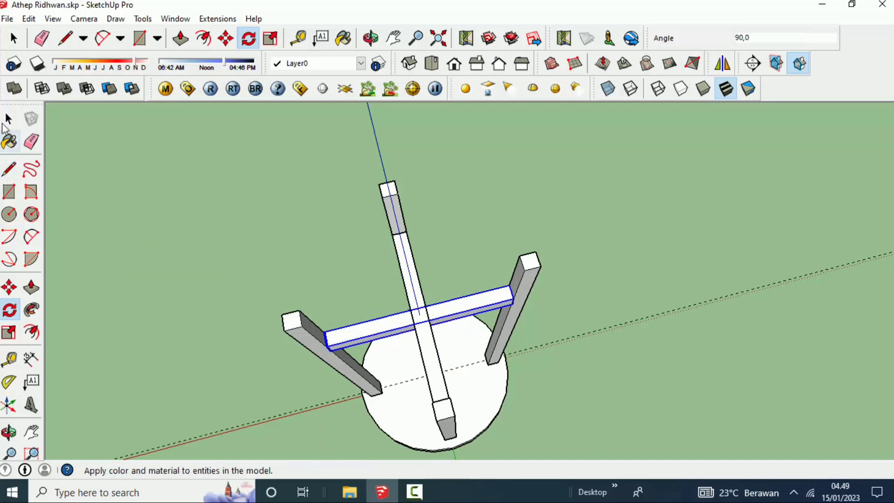
{"action": "left_click", "coordinate": [8, 119]}
{"action": "left_click", "coordinate": [326, 260]}
{"action": "middle_click_drag", "start_coordinate": [413, 303], "coordinate": [379, 205]}
Step: Select the whole upside-down copied stool and flip it so it stands upright
{"action": "scroll", "coordinate": [311, 245], "scroll_direction": "down", "scroll_amount": 5}
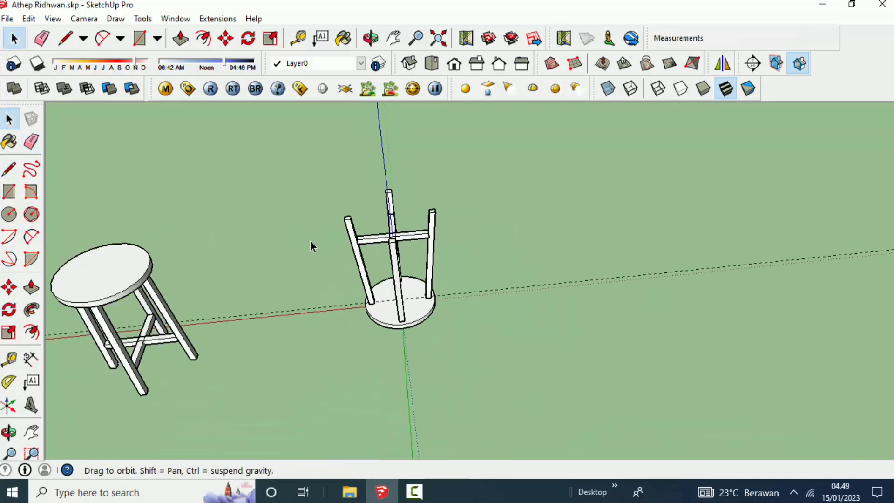
{"action": "left_click", "coordinate": [32, 141]}
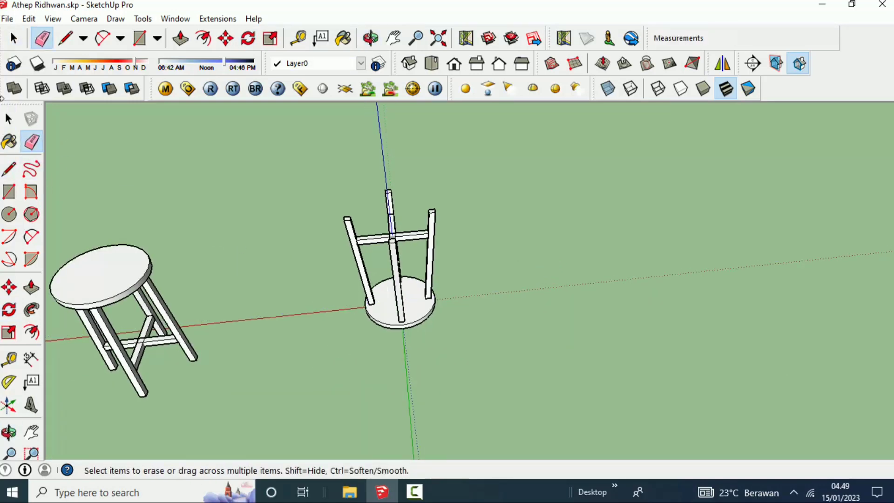
{"action": "left_click", "coordinate": [8, 119]}
{"action": "mouse_move", "coordinate": [502, 215]}
{"action": "middle_mouse_down"}
{"action": "mouse_move", "coordinate": [239, 233]}
{"action": "mouse_move", "coordinate": [492, 201]}
{"action": "middle_mouse_up"}
{"action": "left_click_drag", "start_coordinate": [299, 350], "coordinate": [299, 350]}
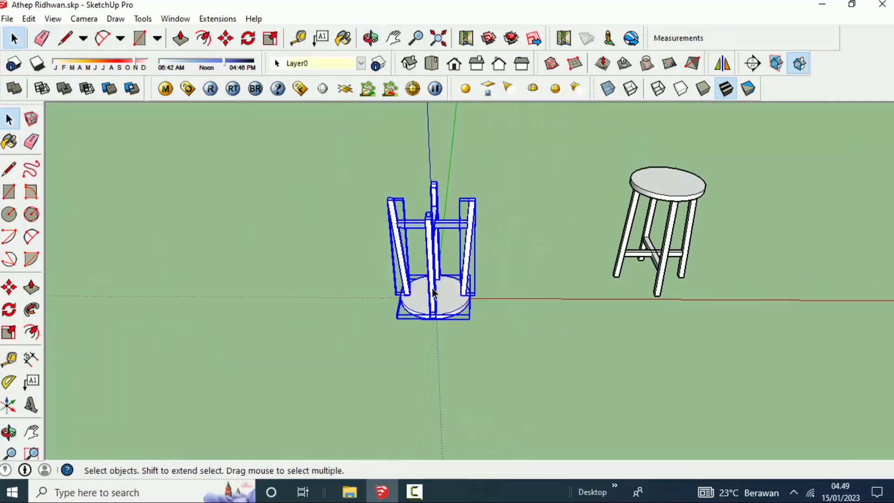
{"action": "right_click", "coordinate": [433, 291]}
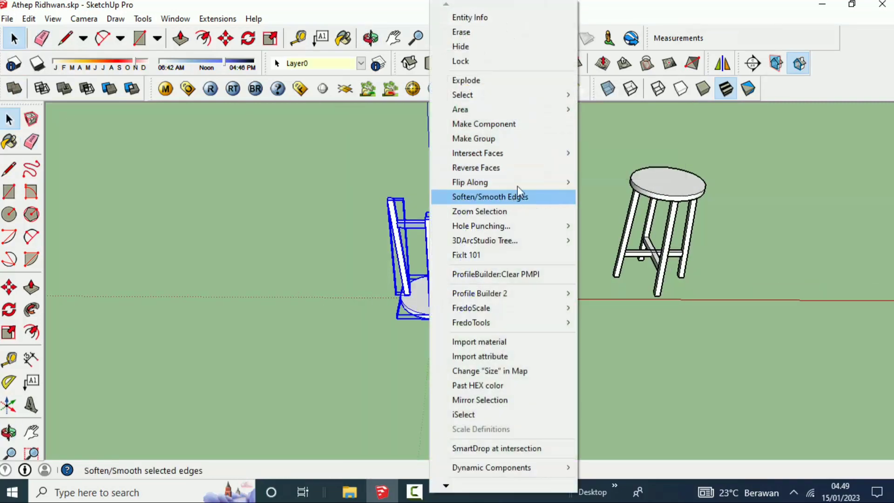
{"action": "mouse_move", "coordinate": [489, 182]}
{"action": "left_click", "coordinate": [648, 214]}
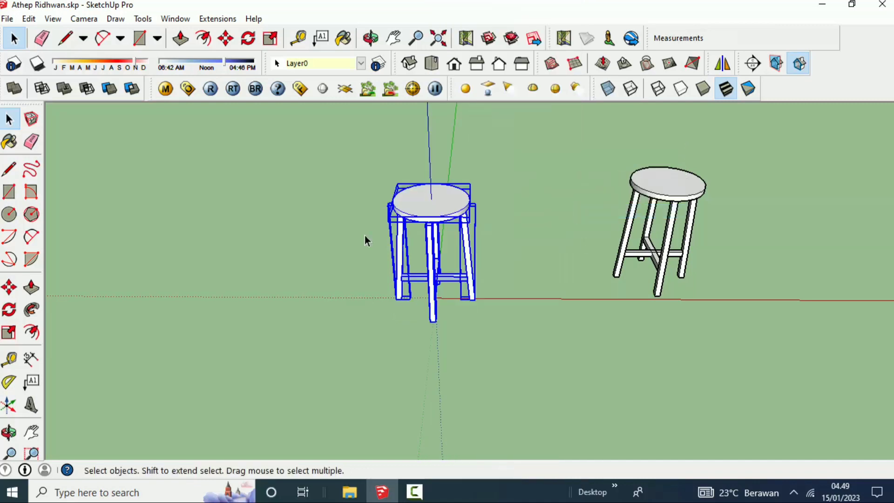
{"action": "left_click", "coordinate": [328, 184]}
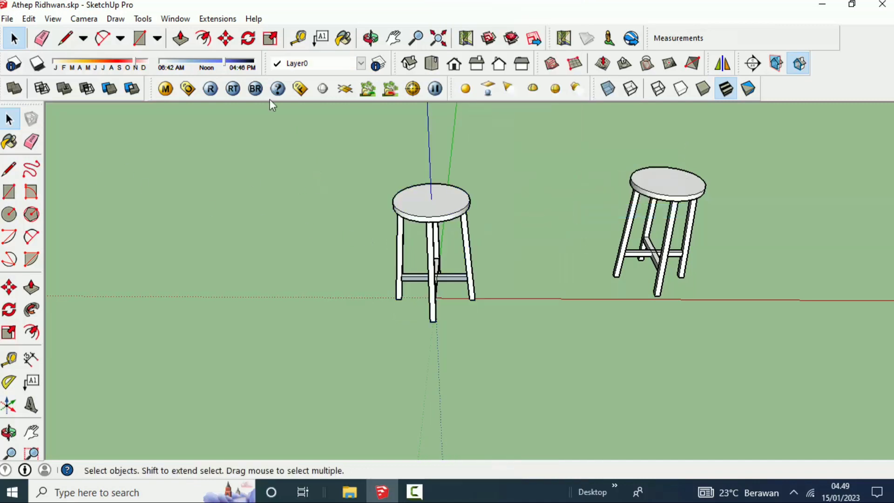
{"action": "left_click", "coordinate": [343, 39]}
Step: Paint the left stool with Wood_Bamboo_Medium from the Wood material library
{"action": "left_click", "coordinate": [212, 116]}
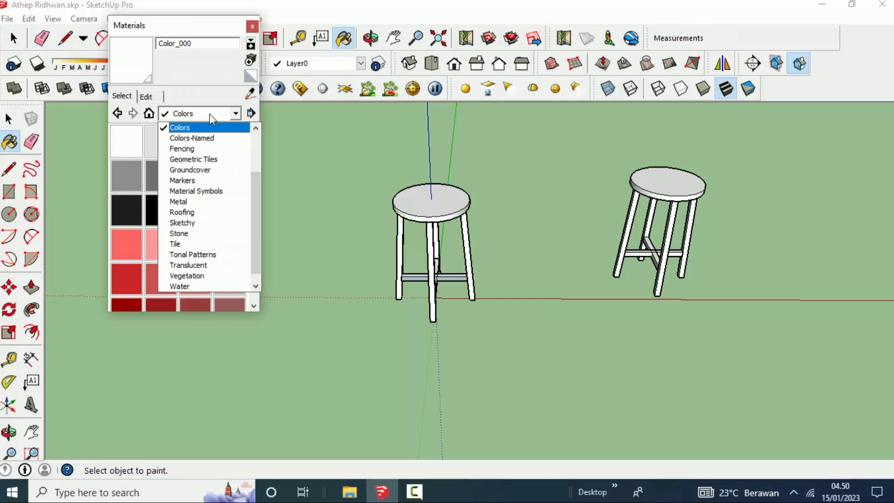
{"action": "scroll", "coordinate": [210, 281], "scroll_direction": "down", "scroll_amount": 1}
{"action": "left_click", "coordinate": [210, 286]}
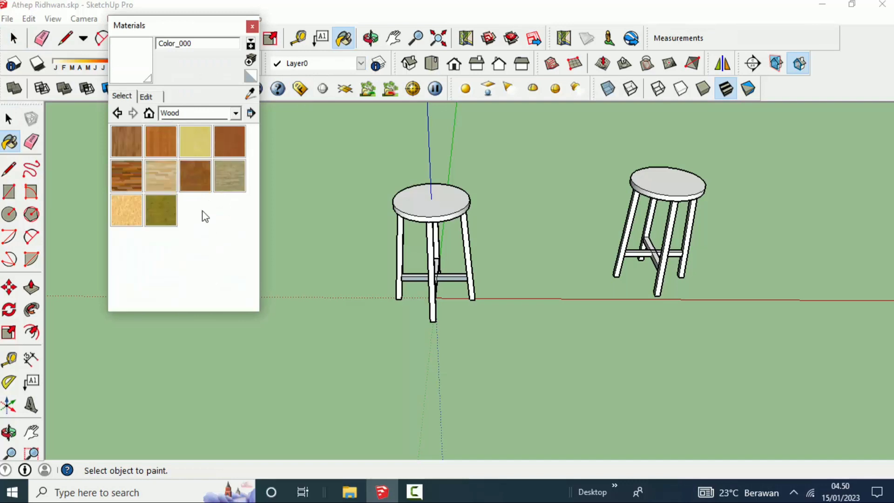
{"action": "left_click", "coordinate": [156, 143]}
{"action": "left_click", "coordinate": [467, 242]}
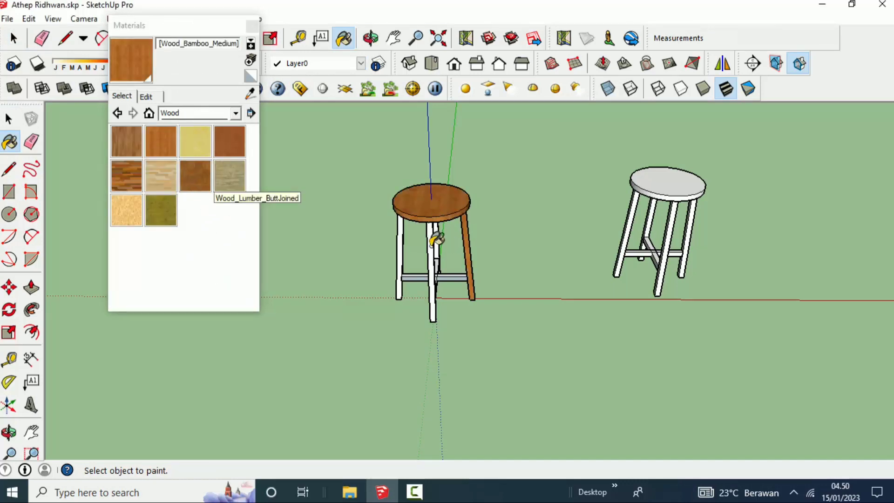
{"action": "scroll", "coordinate": [449, 281], "scroll_direction": "up", "scroll_amount": 1}
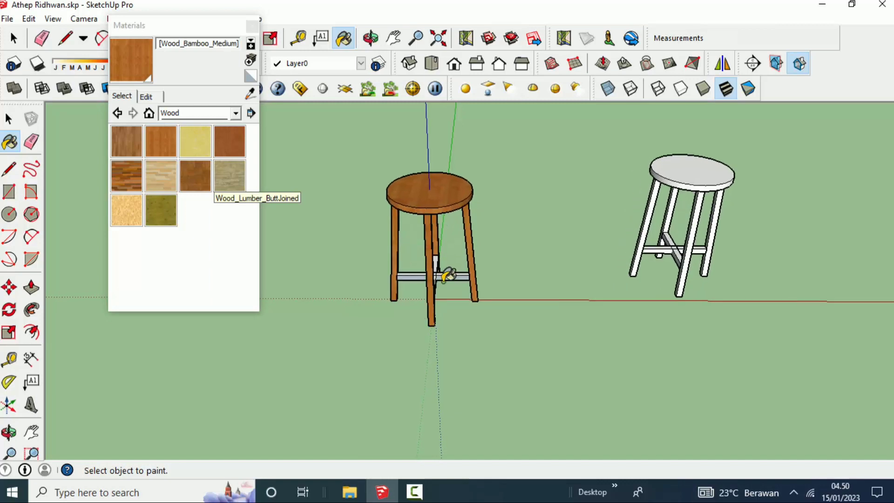
{"action": "middle_click_drag", "start_coordinate": [418, 286], "coordinate": [449, 257]}
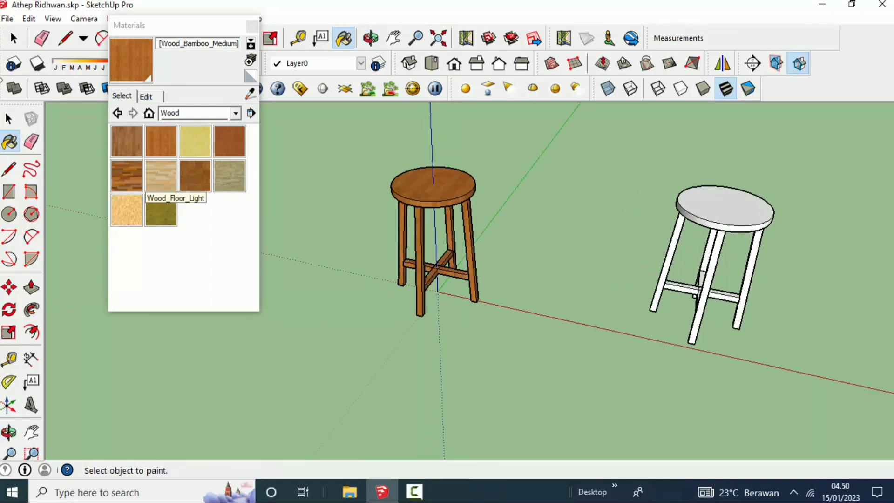
Step: Close the materials panel and group the whole wooden stool
{"action": "left_click", "coordinate": [247, 24]}
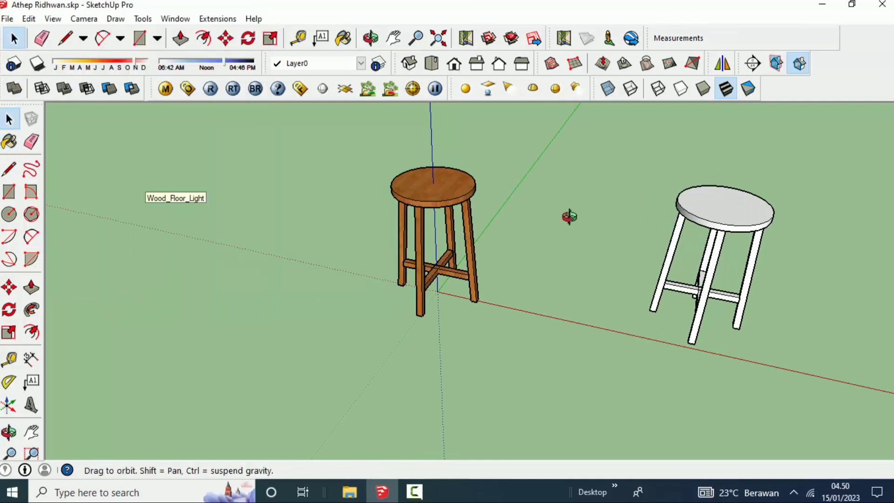
{"action": "middle_click_drag", "start_coordinate": [569, 216], "coordinate": [457, 171]}
{"action": "left_click_drag", "start_coordinate": [317, 310], "coordinate": [317, 310]}
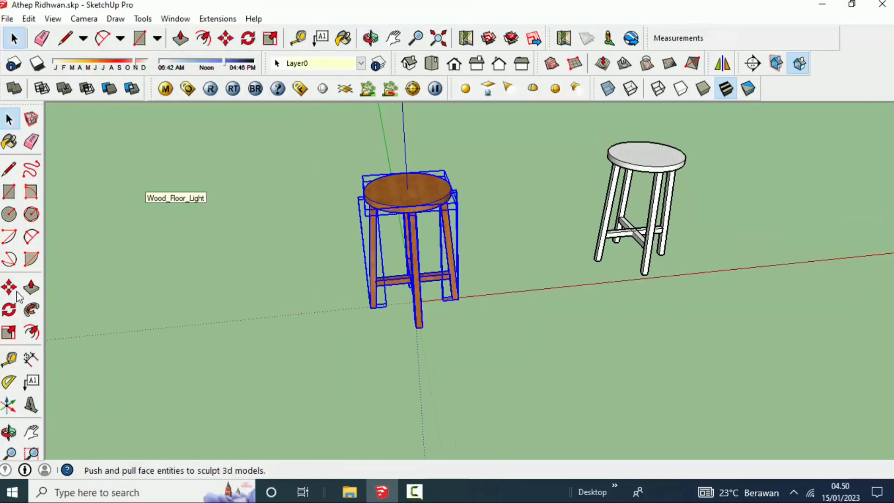
{"action": "right_click", "coordinate": [414, 212]}
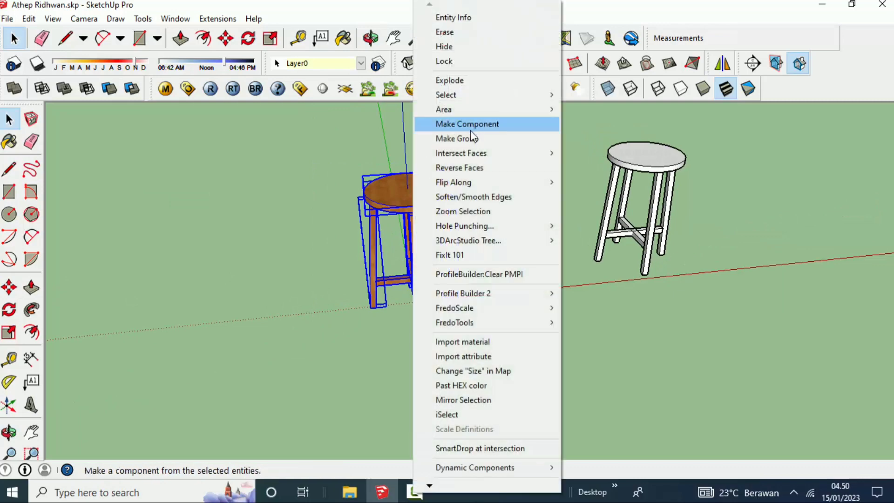
{"action": "left_click", "coordinate": [469, 138]}
Step: Move the wooden stool 30 mm toward the white stool
{"action": "left_click", "coordinate": [9, 287]}
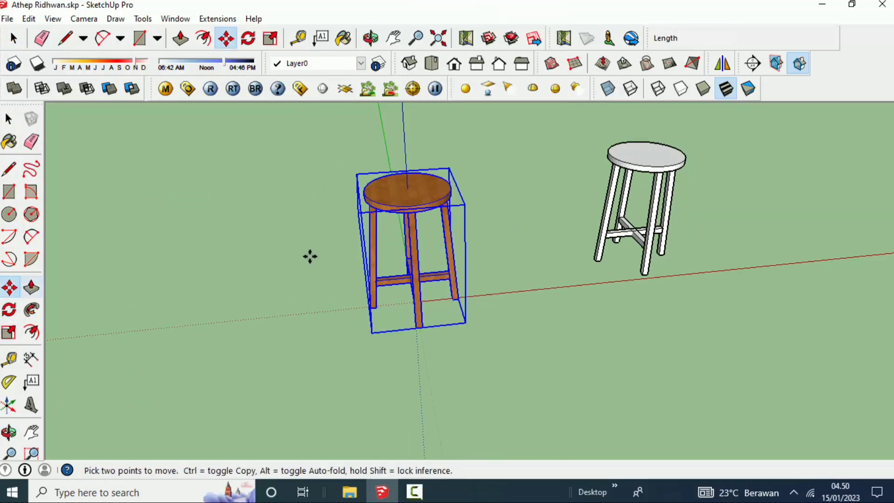
{"action": "left_click", "coordinate": [420, 215]}
{"action": "mouse_move", "coordinate": [687, 202]}
{"action": "middle_mouse_down"}
{"action": "mouse_move", "coordinate": [512, 227]}
{"action": "mouse_move", "coordinate": [470, 274]}
{"action": "middle_mouse_up"}
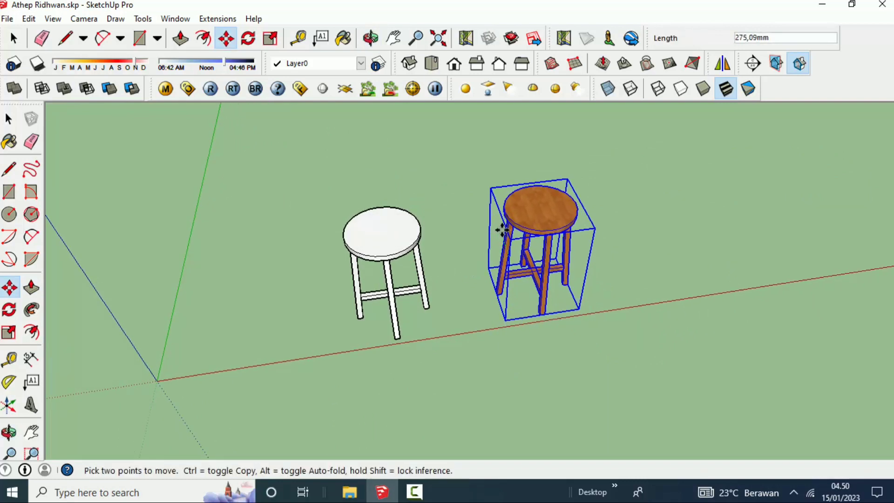
{"action": "type", "text": "30"}
{"action": "key", "text": "Return"}
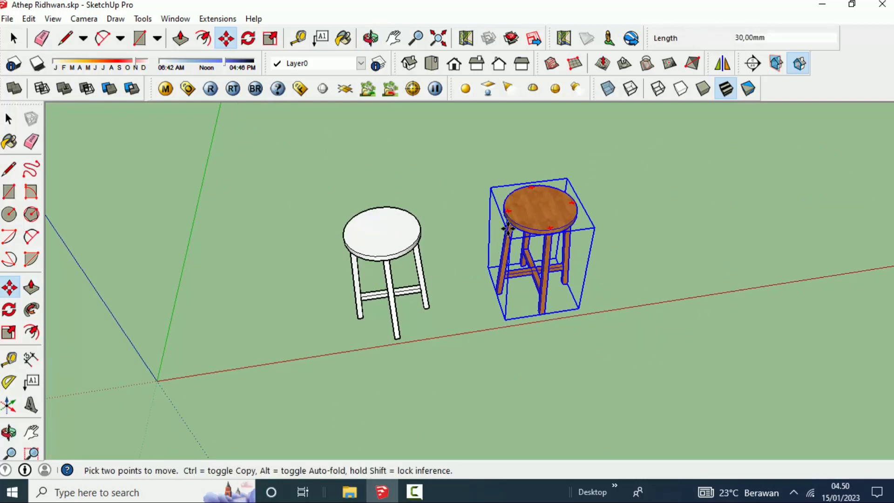
{"action": "left_click", "coordinate": [9, 118]}
{"action": "mouse_move", "coordinate": [355, 359]}
{"action": "middle_mouse_down"}
{"action": "mouse_move", "coordinate": [425, 249]}
{"action": "mouse_move", "coordinate": [420, 230]}
{"action": "middle_mouse_up"}
Step: Select both stools and begin moving them, then cancel and deselect
{"action": "left_click_drag", "start_coordinate": [327, 312], "coordinate": [320, 324]}
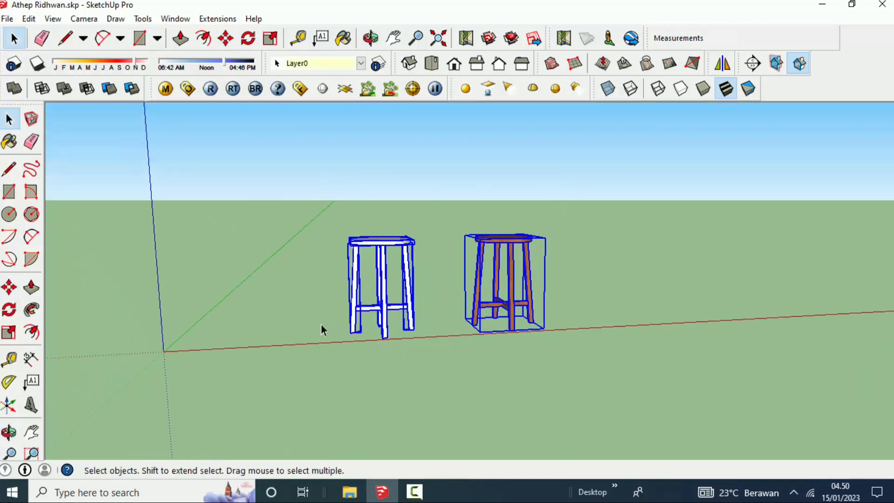
{"action": "left_click", "coordinate": [442, 235]}
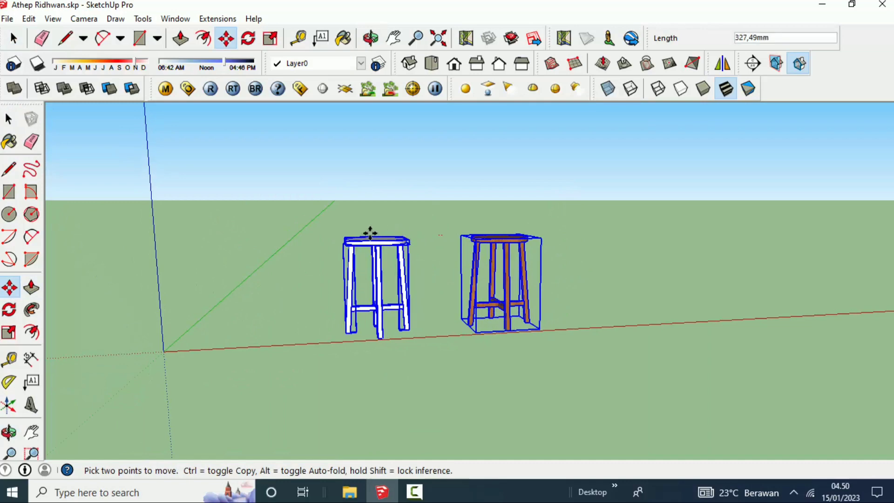
{"action": "middle_click_drag", "start_coordinate": [326, 260], "coordinate": [273, 303]}
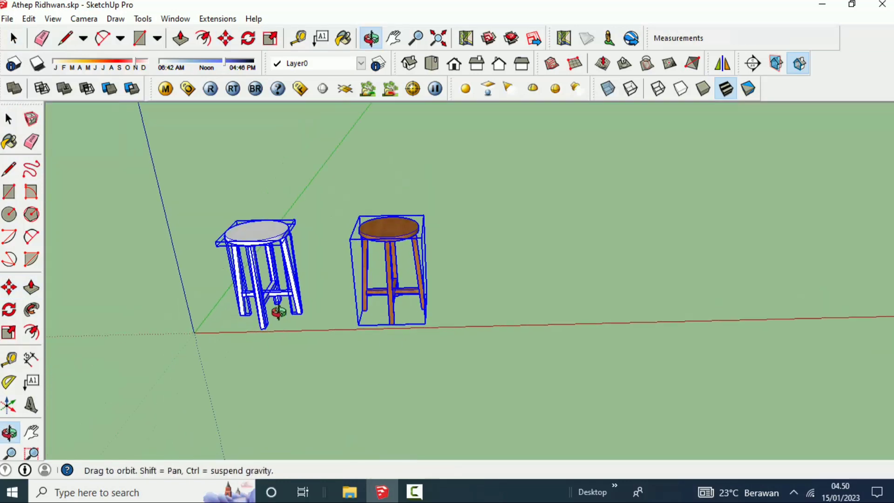
{"action": "key", "text": "space"}
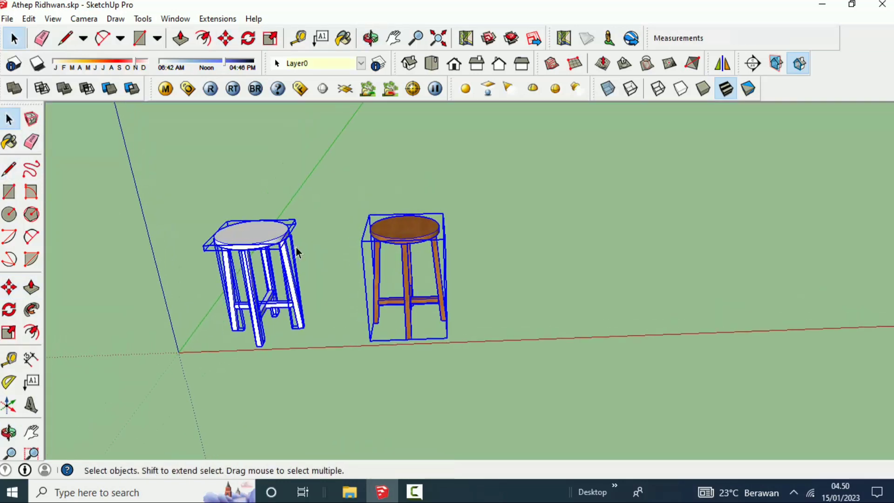
{"action": "middle_click_drag", "start_coordinate": [326, 209], "coordinate": [352, 234]}
{"action": "left_click", "coordinate": [471, 207]}
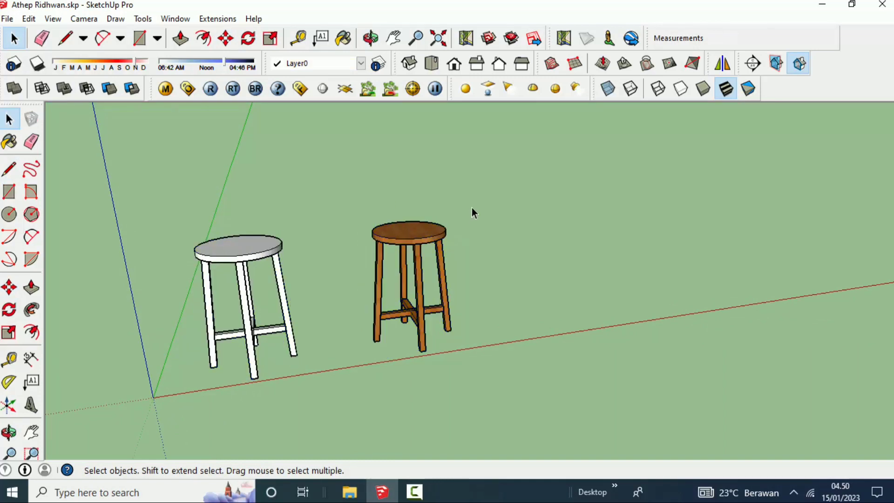
Step: Move only the wooden stool closer so it stands beside the white stool
{"action": "left_click_drag", "start_coordinate": [354, 337], "coordinate": [354, 339]}
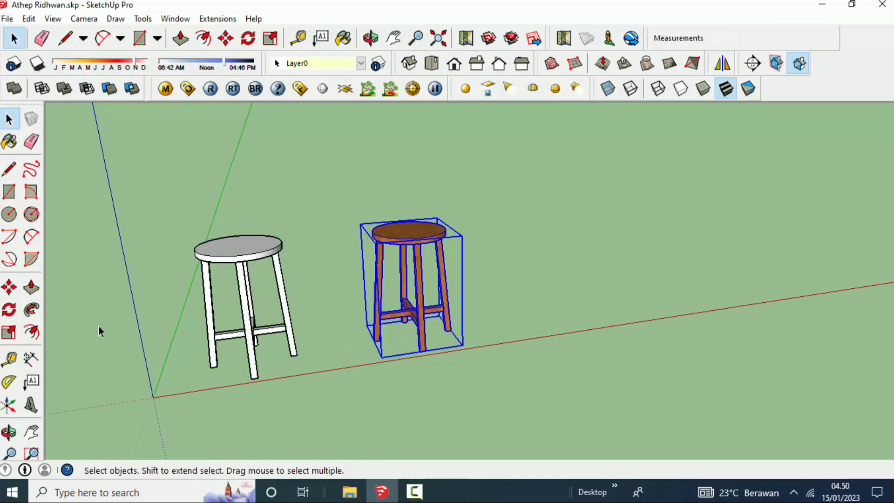
{"action": "left_click", "coordinate": [10, 289]}
{"action": "left_click", "coordinate": [347, 232]}
{"action": "middle_click_drag", "start_coordinate": [382, 232], "coordinate": [362, 283]}
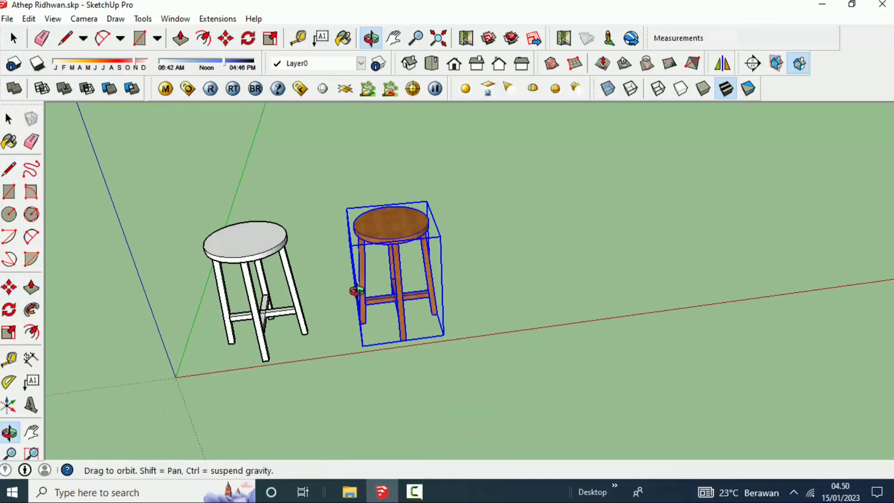
{"action": "left_click", "coordinate": [12, 120]}
{"action": "left_click", "coordinate": [454, 221]}
{"action": "mouse_move", "coordinate": [454, 220]}
{"action": "middle_mouse_down"}
{"action": "mouse_move", "coordinate": [425, 195]}
{"action": "mouse_move", "coordinate": [119, 112]}
{"action": "middle_mouse_up"}
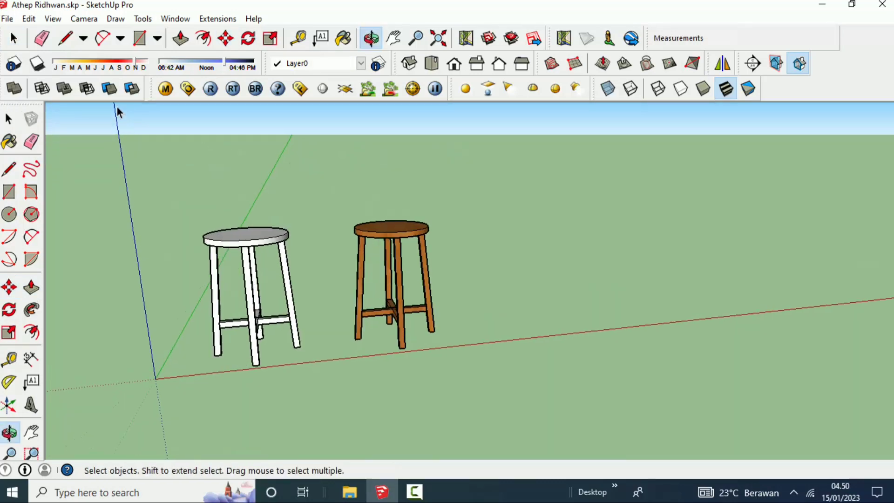
Step: Switch on shadows so both stools cast shadows on the ground
{"action": "left_click", "coordinate": [39, 70]}
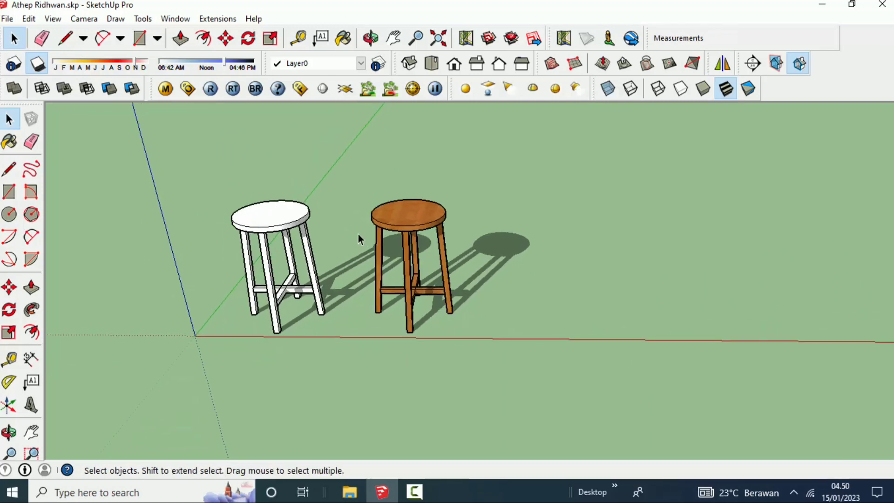